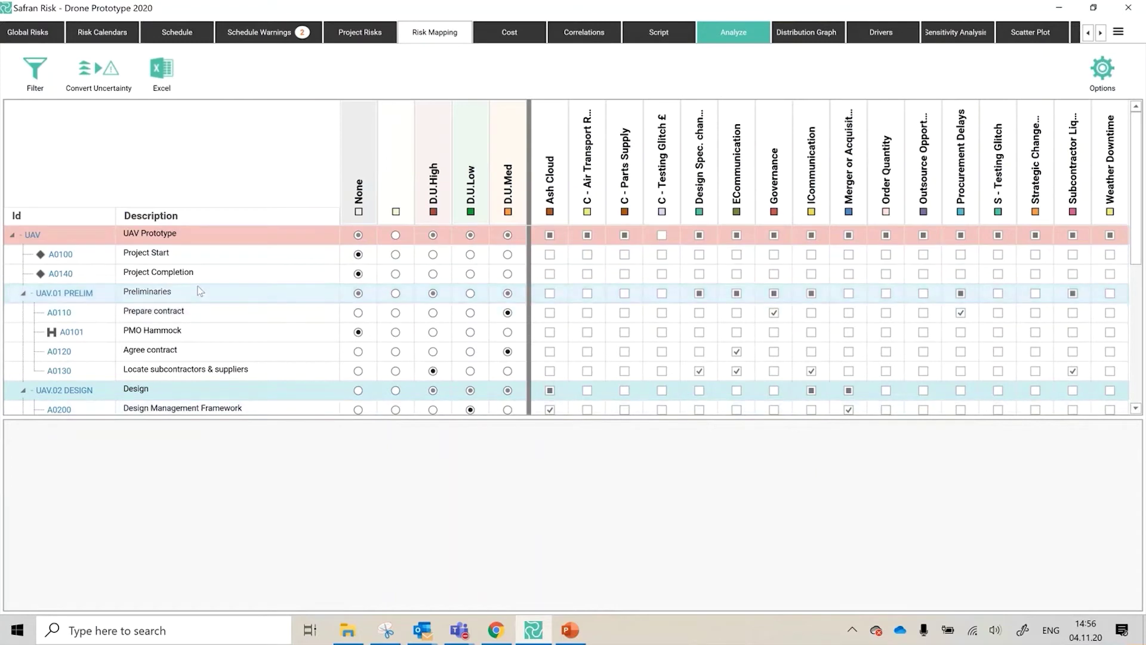
Step: Collapse the WBS groups under UAV Prototype, including Preliminaries and Design, in the risk mapping
{"action": "left_click", "coordinate": [24, 293]}
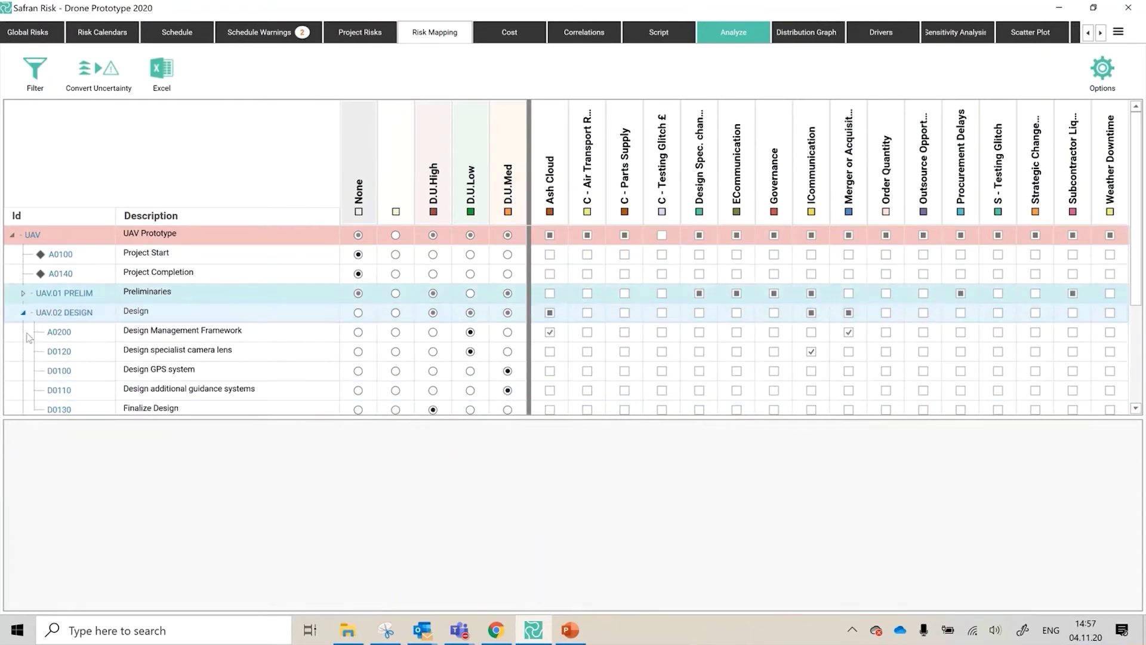
{"action": "left_click", "coordinate": [24, 313]}
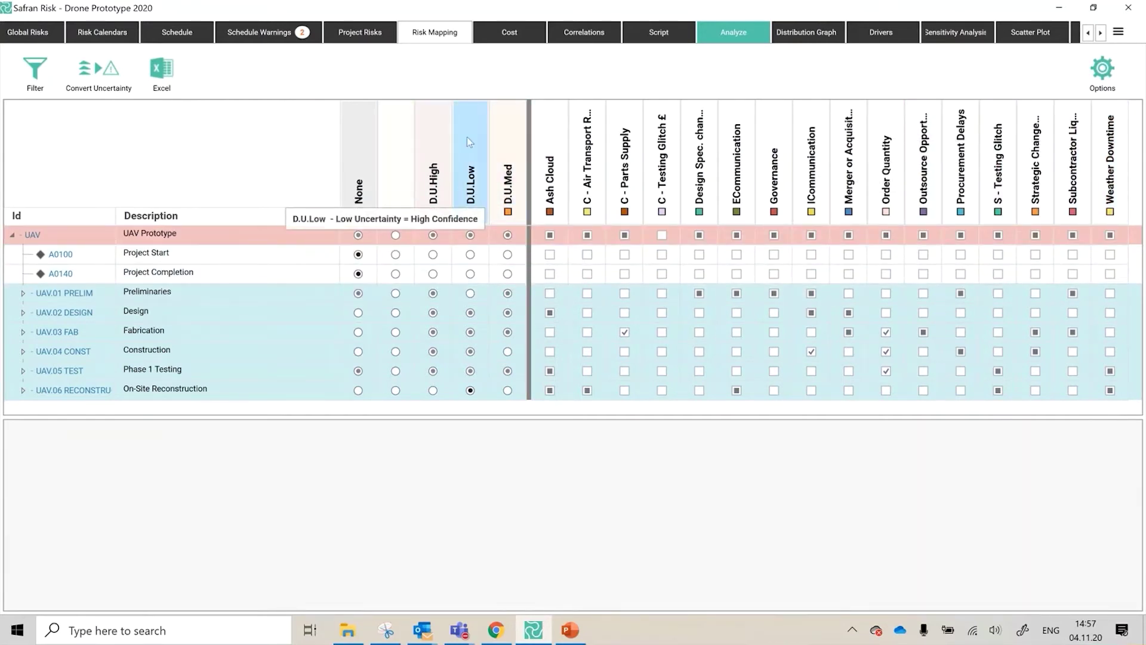
Step: Review the pre- and post-mitigated schedule impact distributions of the D.U.Low, D.U.Med and D.U.High estimate uncertainties in the project risks
{"action": "left_click", "coordinate": [359, 32]}
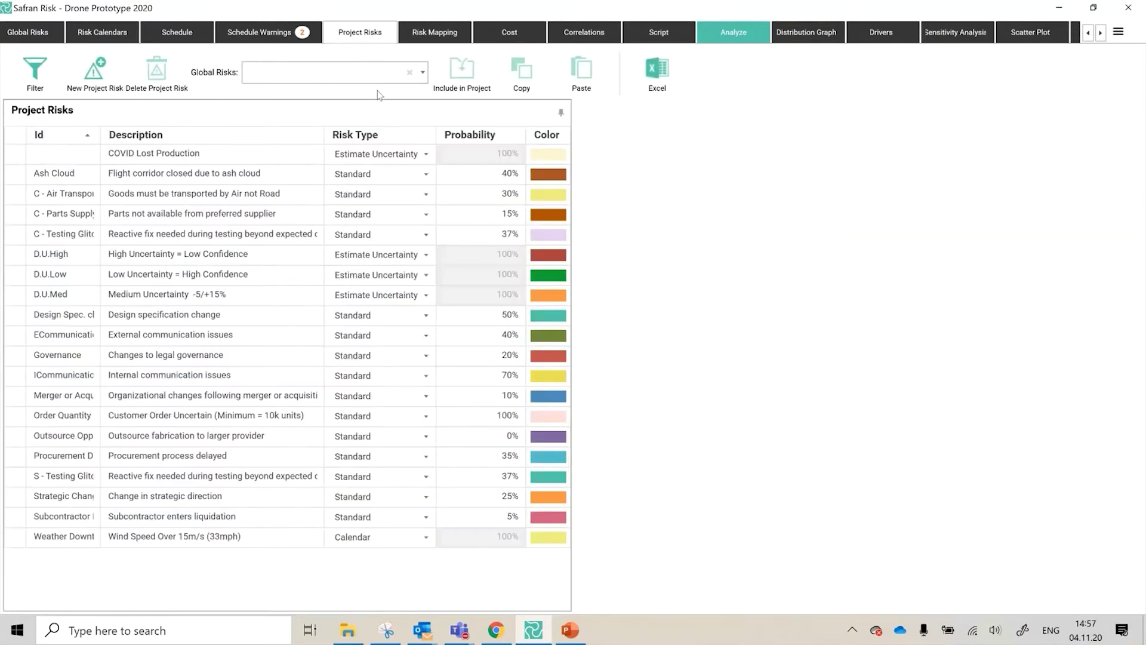
{"action": "left_click", "coordinate": [190, 277]}
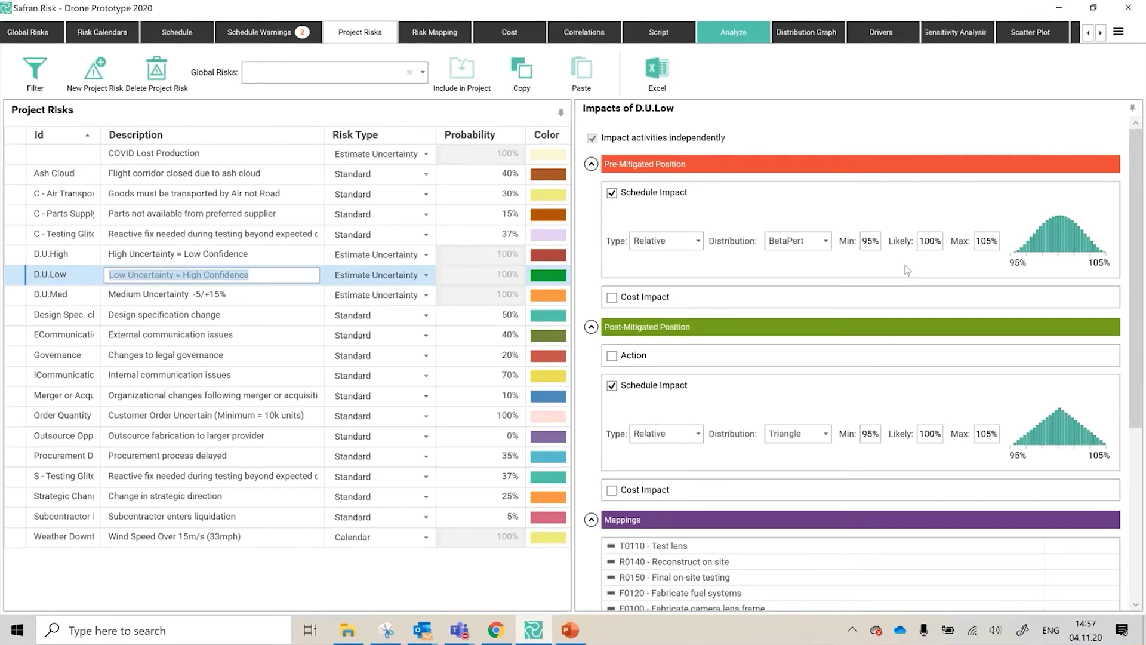
{"action": "left_click", "coordinate": [180, 296]}
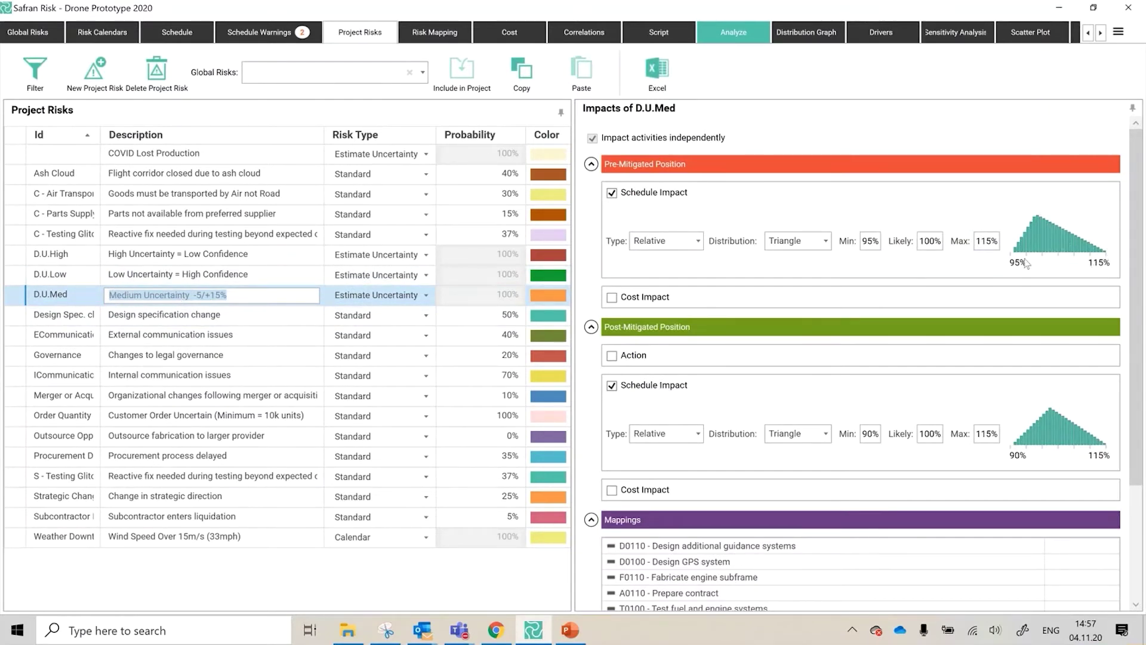
{"action": "left_click", "coordinate": [870, 243]}
{"action": "left_click", "coordinate": [988, 242]}
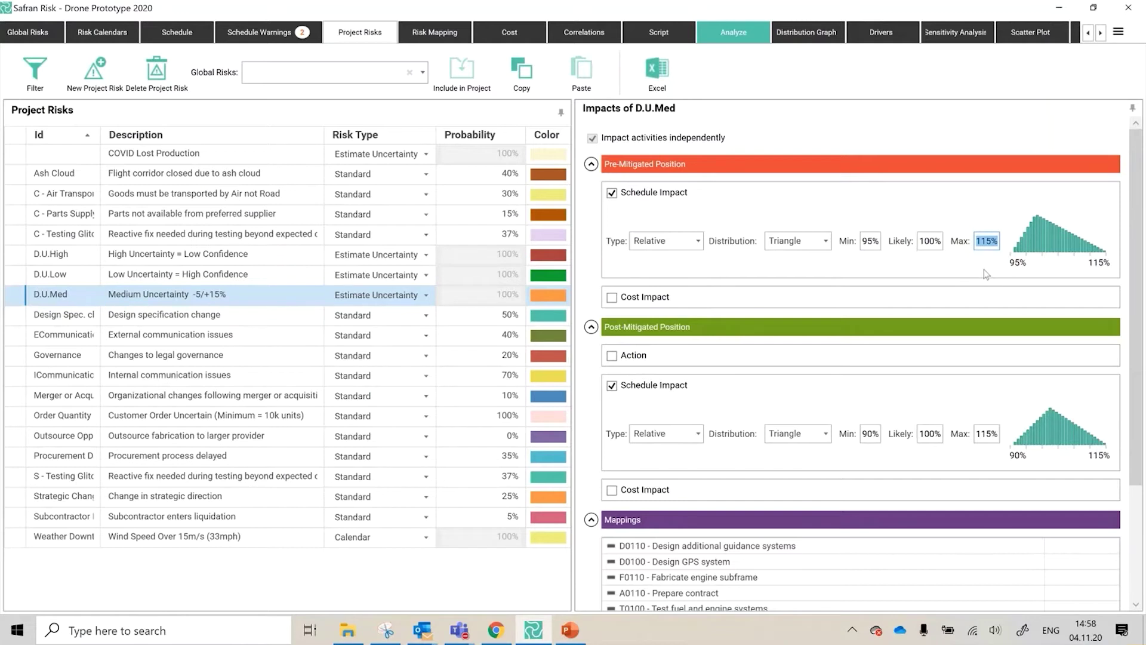
{"action": "left_click", "coordinate": [150, 260]}
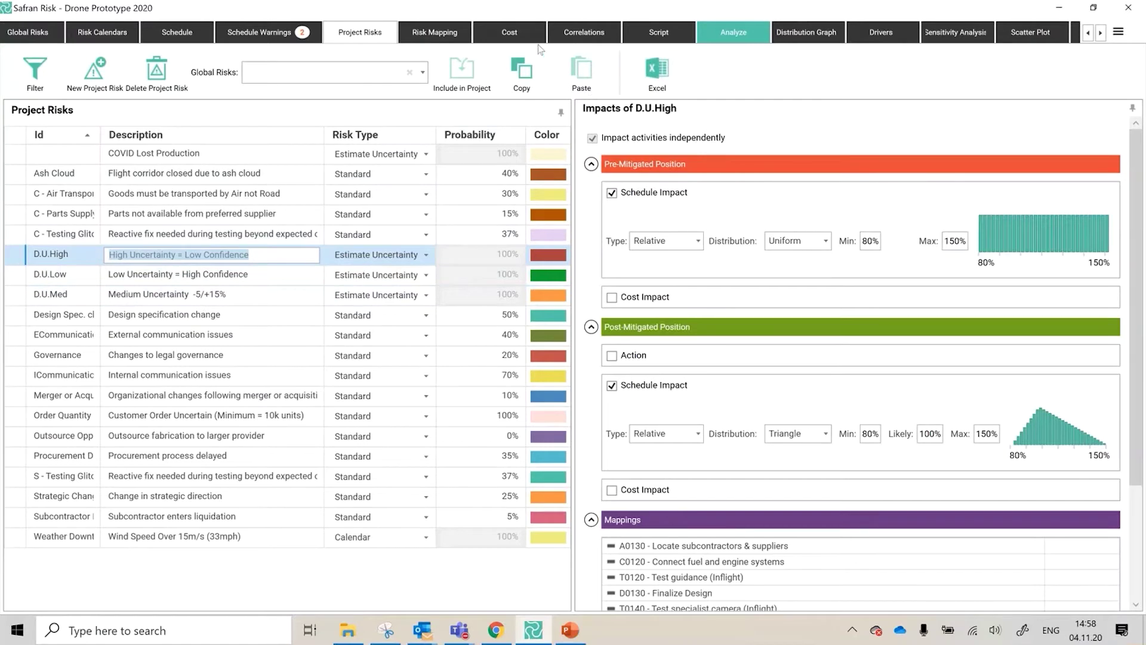
Step: Expand the Construction group in the risk mapping and temporarily show only the activities mapped to D.U.Low
{"action": "left_click", "coordinate": [452, 42]}
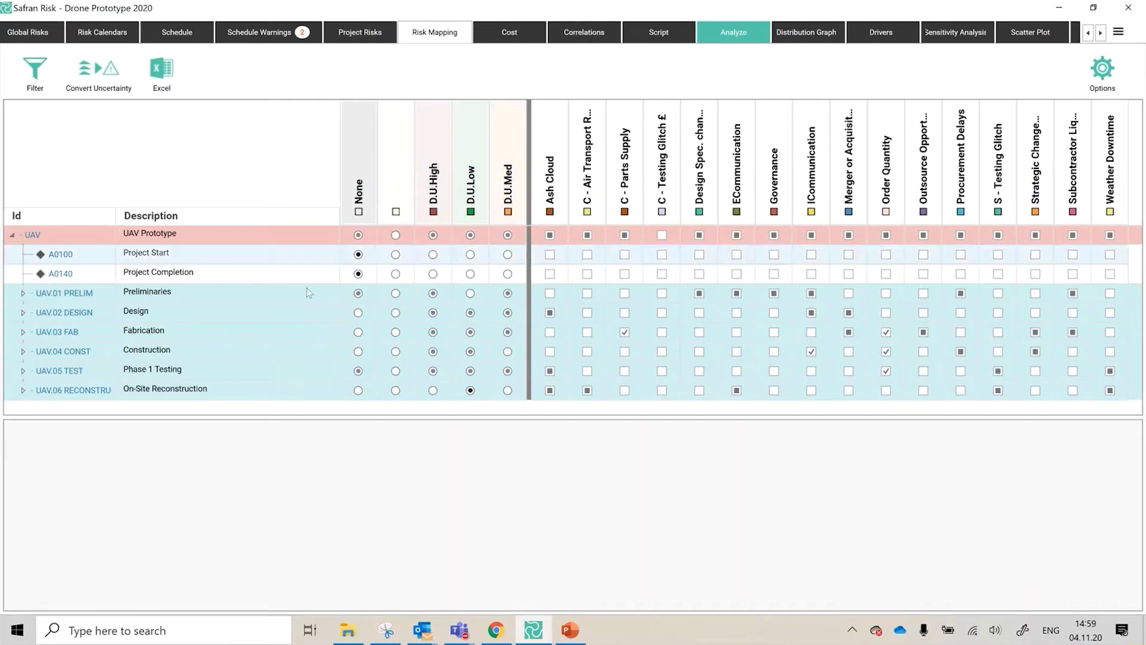
{"action": "left_click", "coordinate": [23, 351]}
{"action": "scroll", "coordinate": [54, 370], "scroll_direction": "down", "scroll_amount": 1}
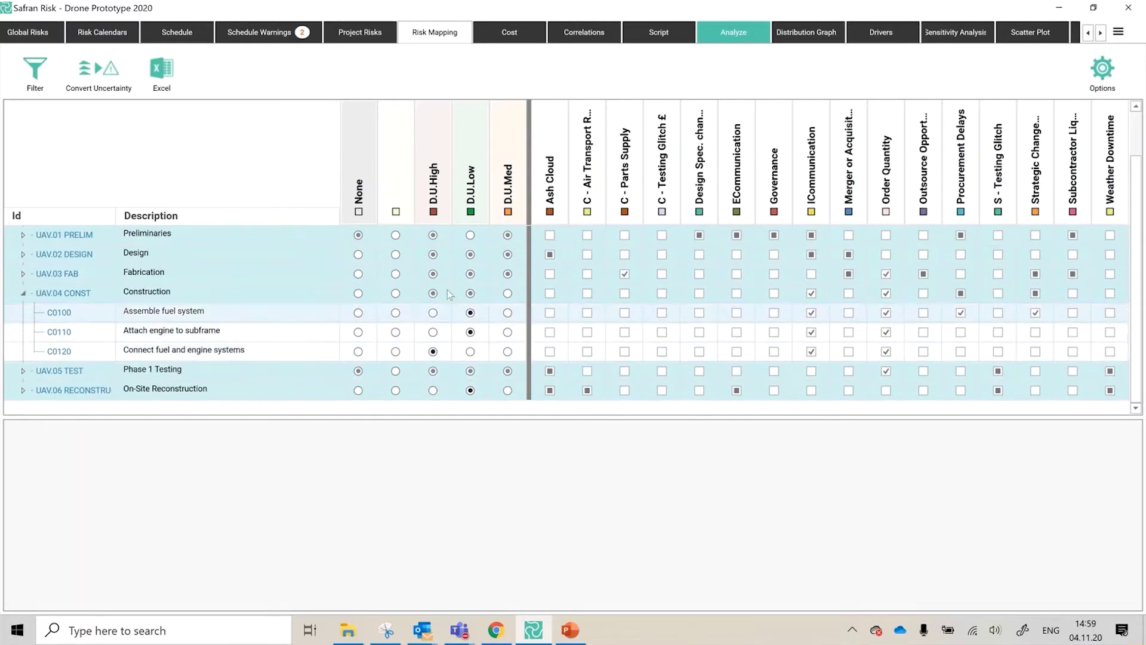
{"action": "left_click", "coordinate": [471, 182]}
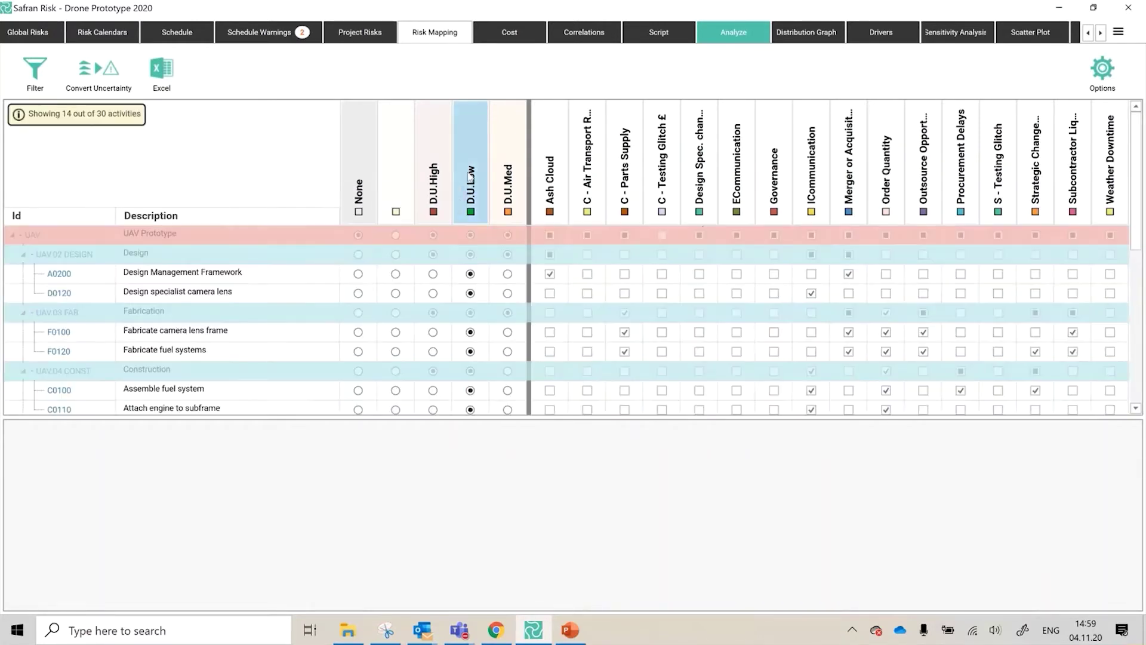
{"action": "left_click", "coordinate": [477, 173]}
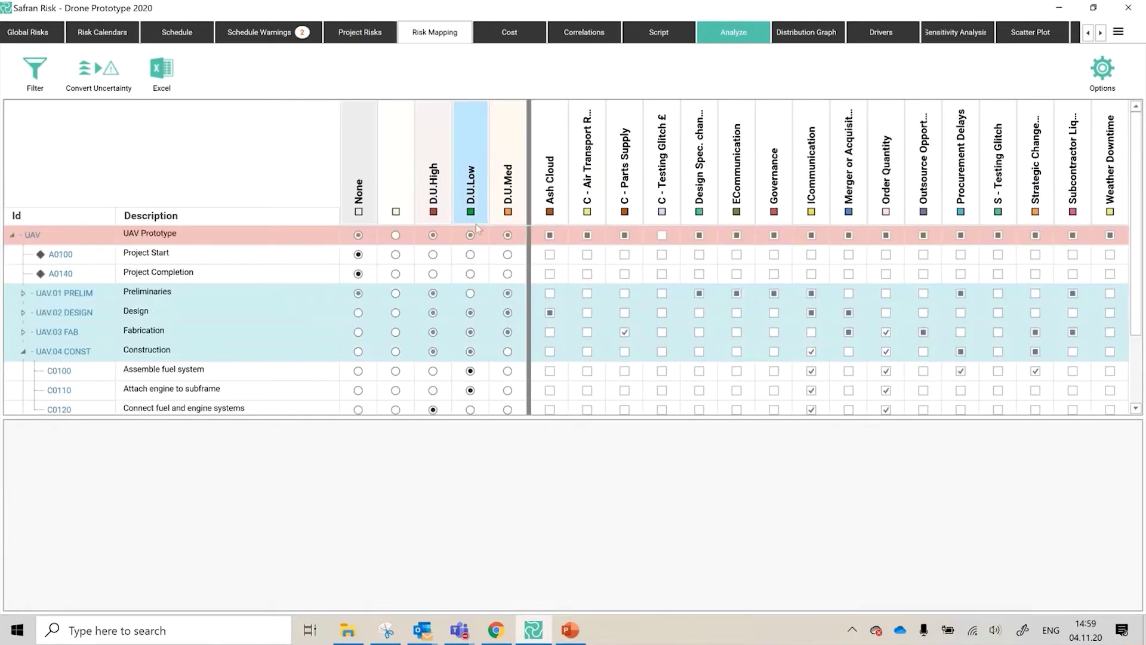
Step: Assign D.U.Low to the whole Construction group, and set Connect fuel and engine systems back to D.U.High
{"action": "scroll", "coordinate": [449, 326], "scroll_direction": "down", "scroll_amount": 2}
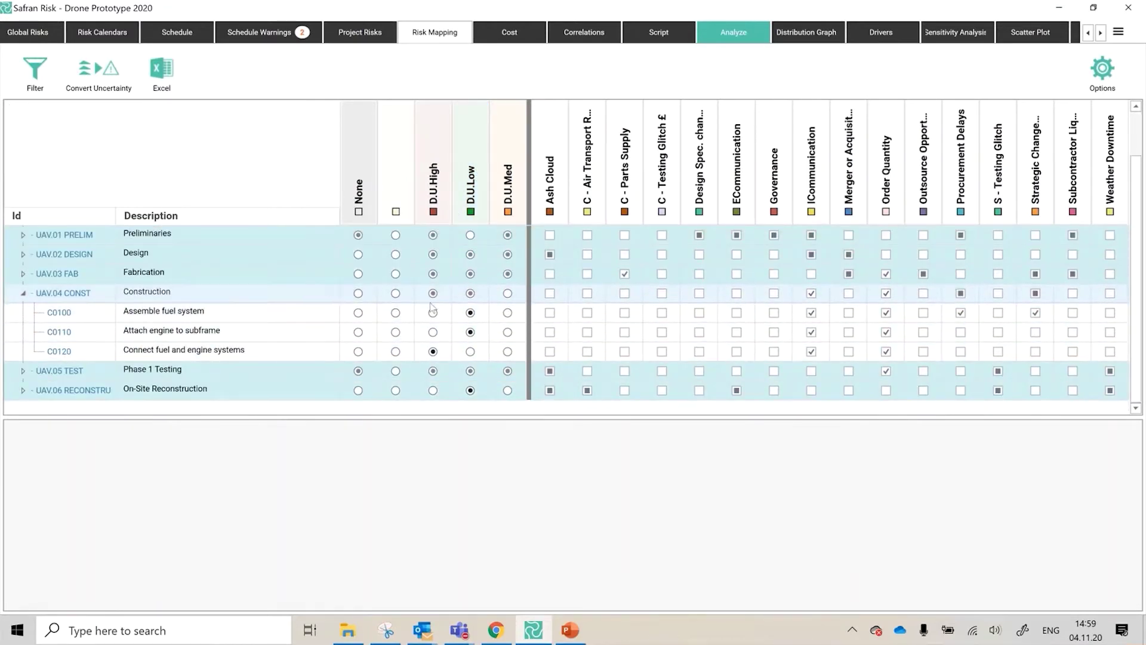
{"action": "left_click", "coordinate": [471, 293]}
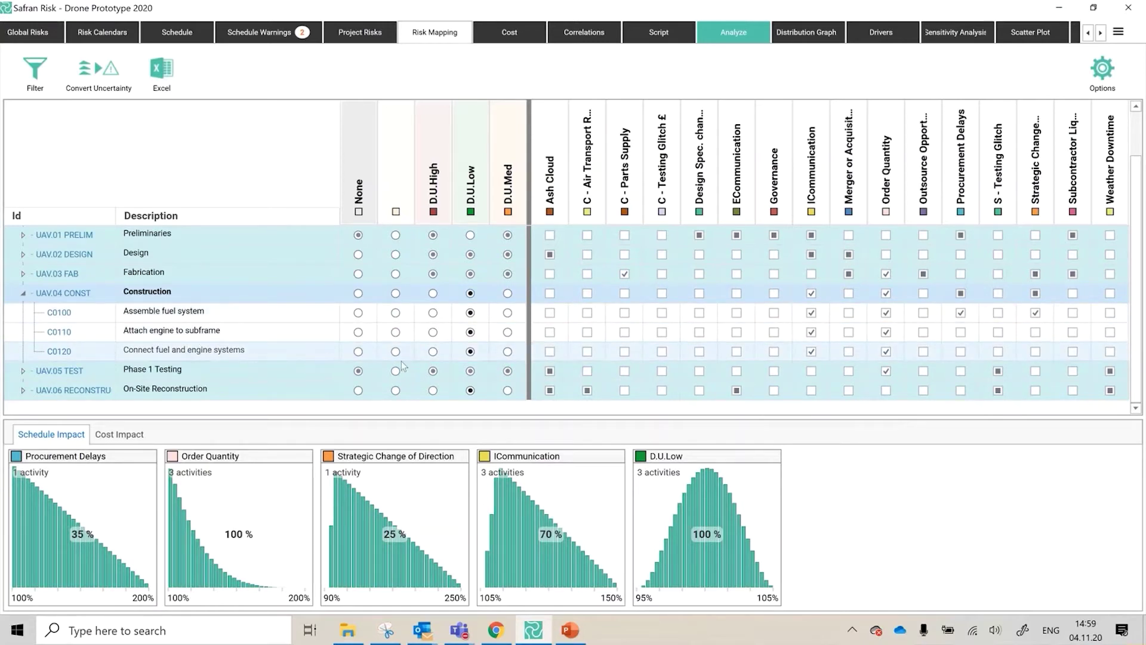
{"action": "left_click", "coordinate": [433, 351]}
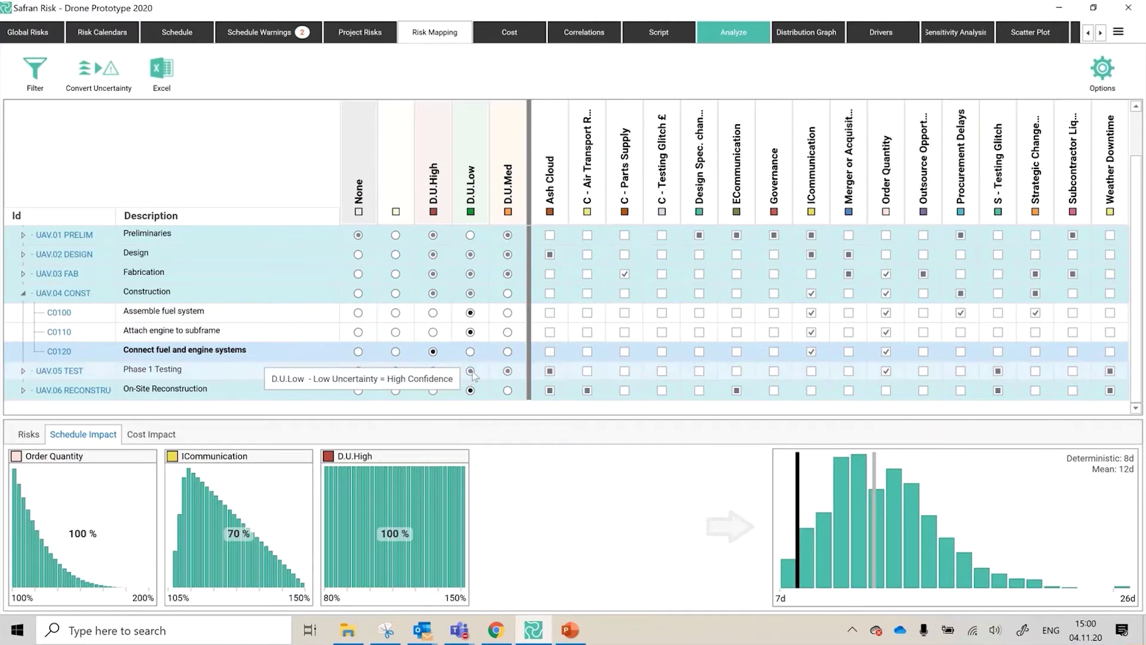
Step: Expand Design and Preliminaries and examine all schedule impact distributions of the activity Locate subcontractors & suppliers
{"action": "left_click", "coordinate": [23, 254]}
{"action": "scroll", "coordinate": [27, 286], "scroll_direction": "up", "scroll_amount": 1}
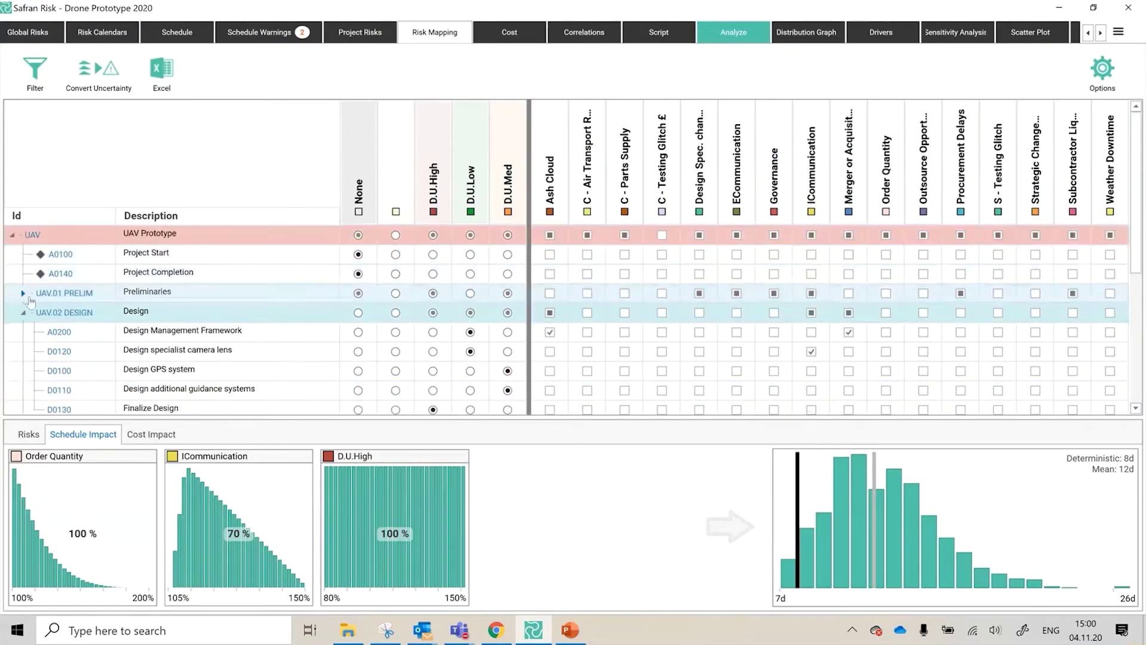
{"action": "left_click", "coordinate": [24, 293]}
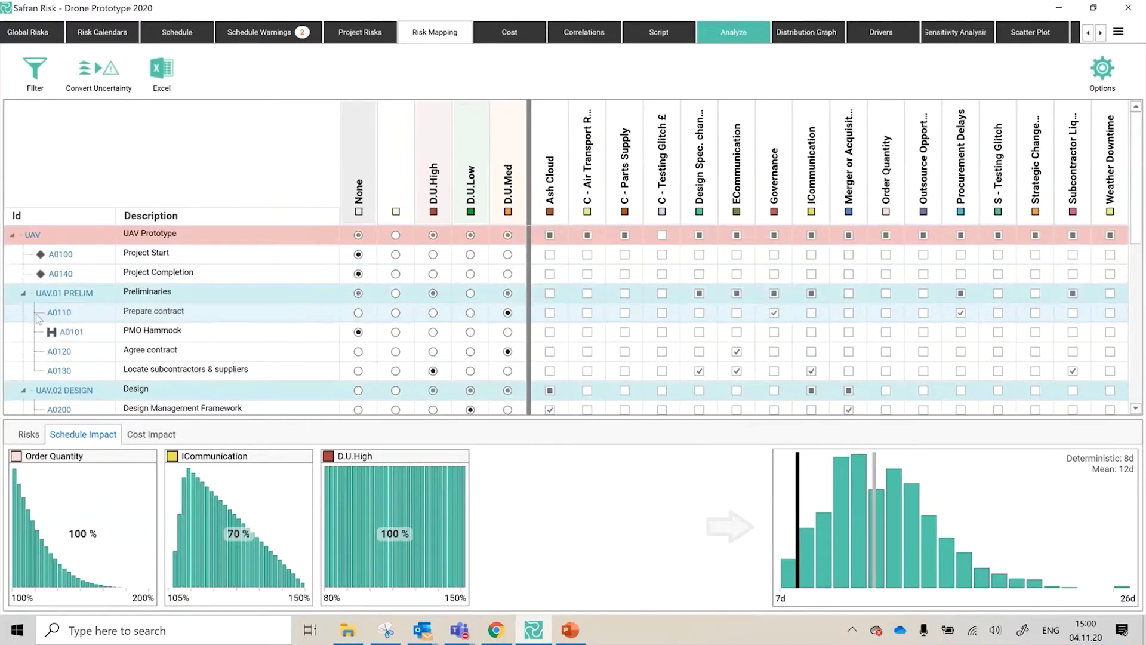
{"action": "left_click", "coordinate": [176, 373]}
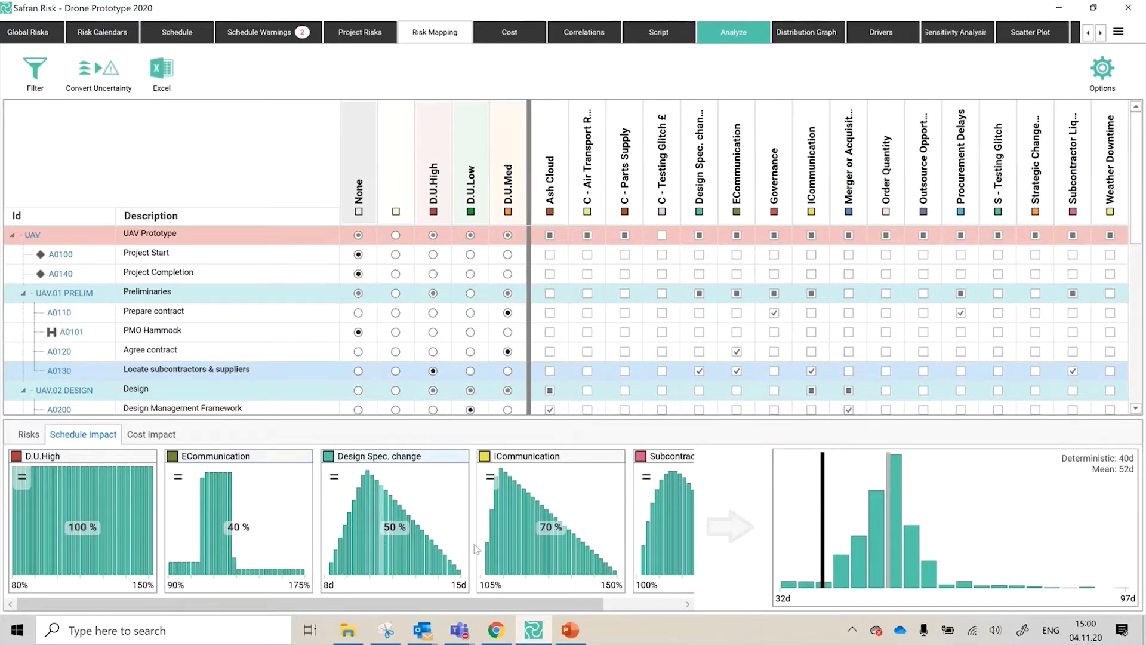
{"action": "left_click_drag", "start_coordinate": [583, 599], "coordinate": [663, 576]}
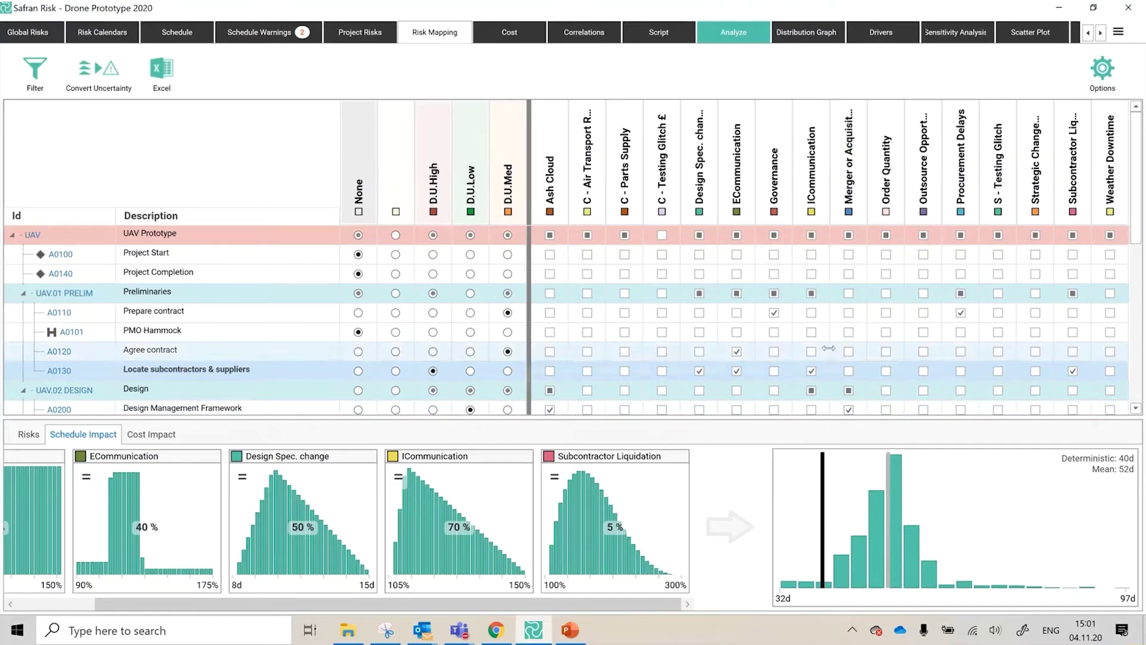
Step: Map the Ash Cloud, C - Air Transport, C - Parts Supply and C - Testing Glitch £ risks to Locate subcontractors & suppliers
{"action": "left_click", "coordinate": [553, 373]}
{"action": "left_click", "coordinate": [586, 372]}
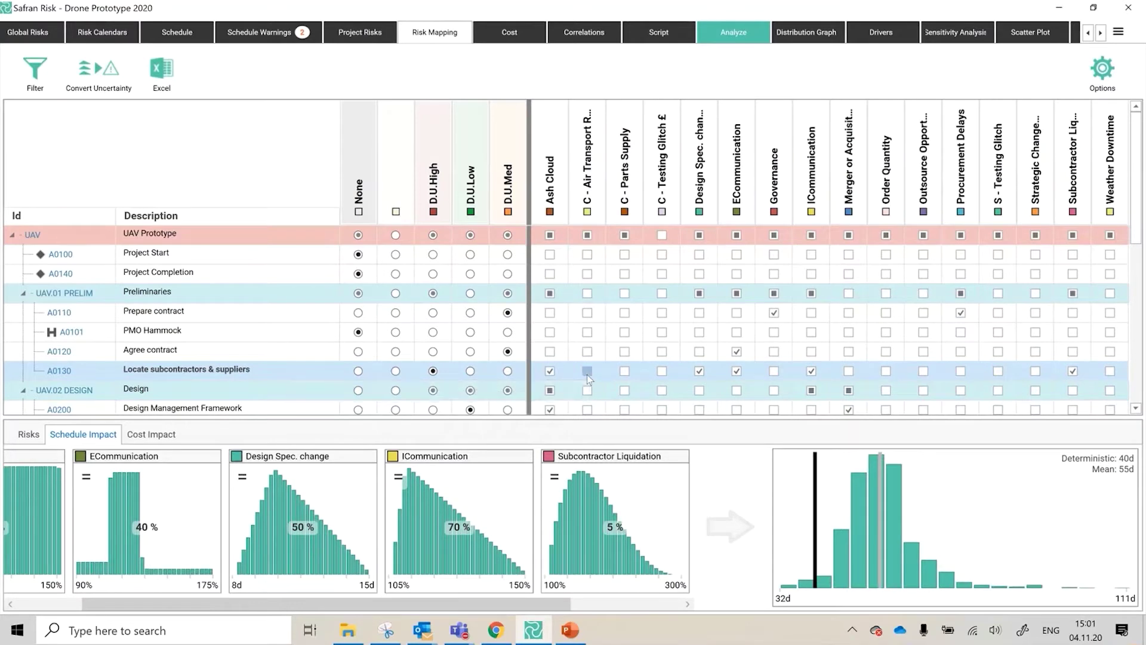
{"action": "left_click", "coordinate": [625, 371]}
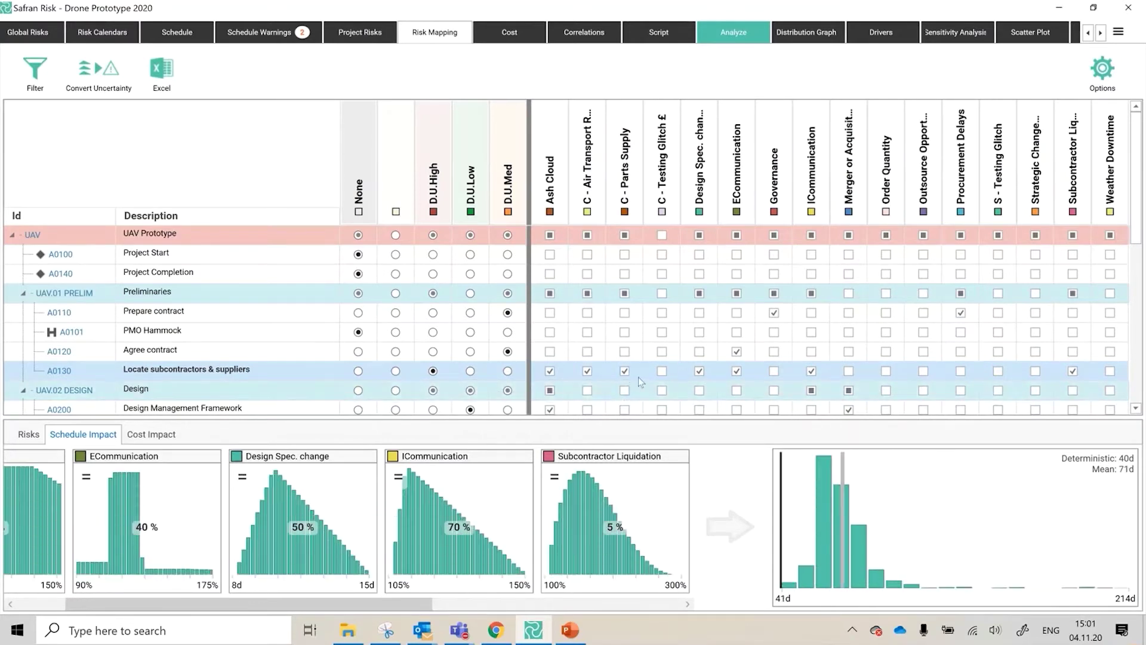
{"action": "left_click", "coordinate": [660, 372]}
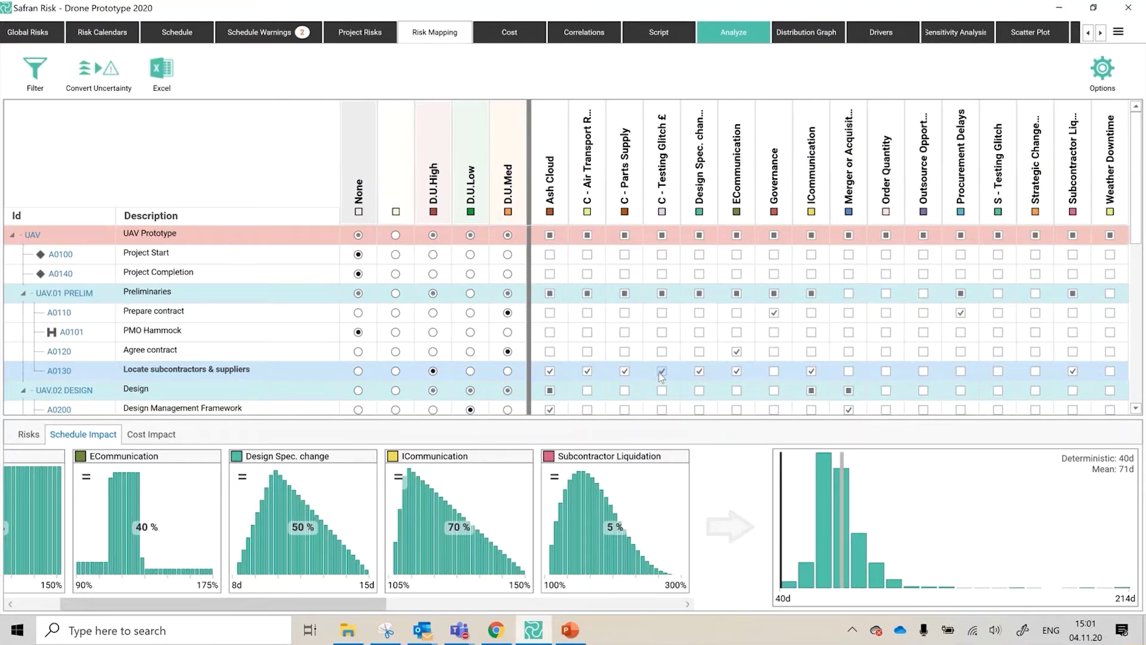
Step: Remove the C - Testing Glitch £, C - Parts Supply, C - Air Transport and Ash Cloud mappings from Locate subcontractors & suppliers
{"action": "left_click", "coordinate": [662, 371]}
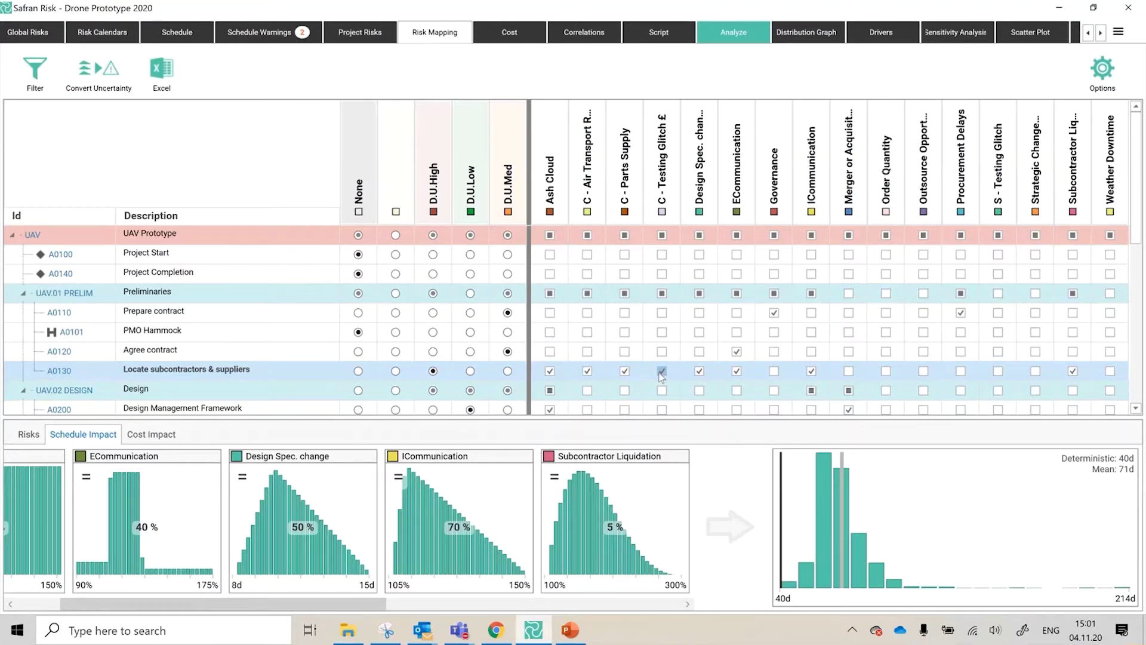
{"action": "left_click", "coordinate": [625, 371]}
{"action": "left_click", "coordinate": [588, 371]}
{"action": "left_click", "coordinate": [550, 370]}
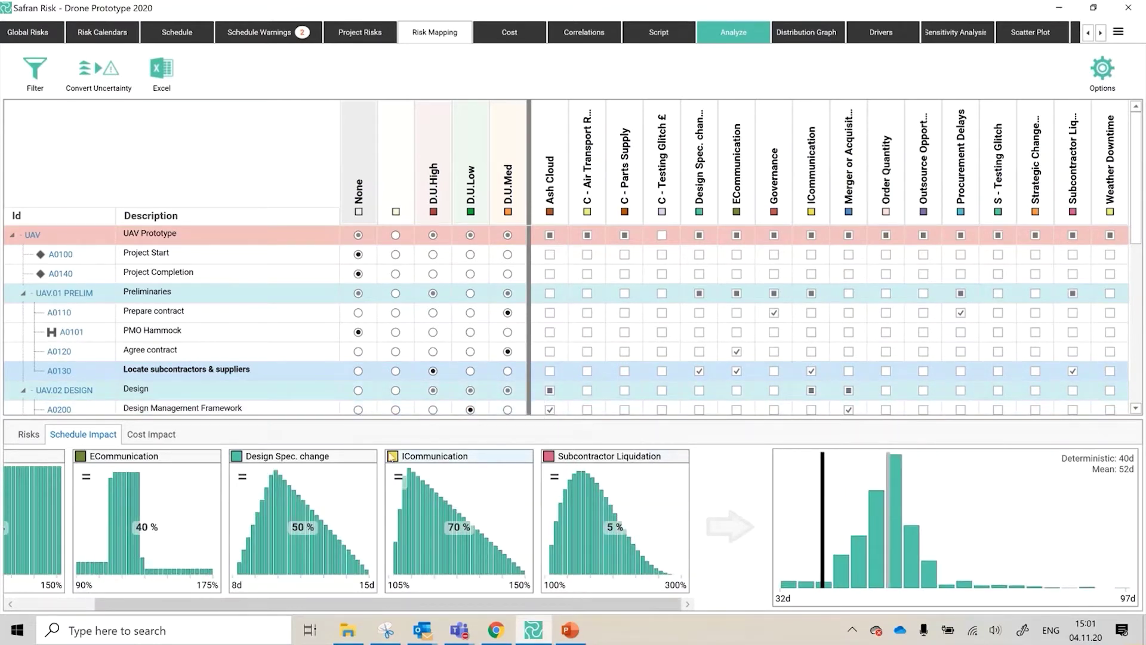
Step: Override the ECommunication risk for Locate subcontractors & suppliers with a pre-mitigated probability of 60%
{"action": "left_click", "coordinate": [258, 368]}
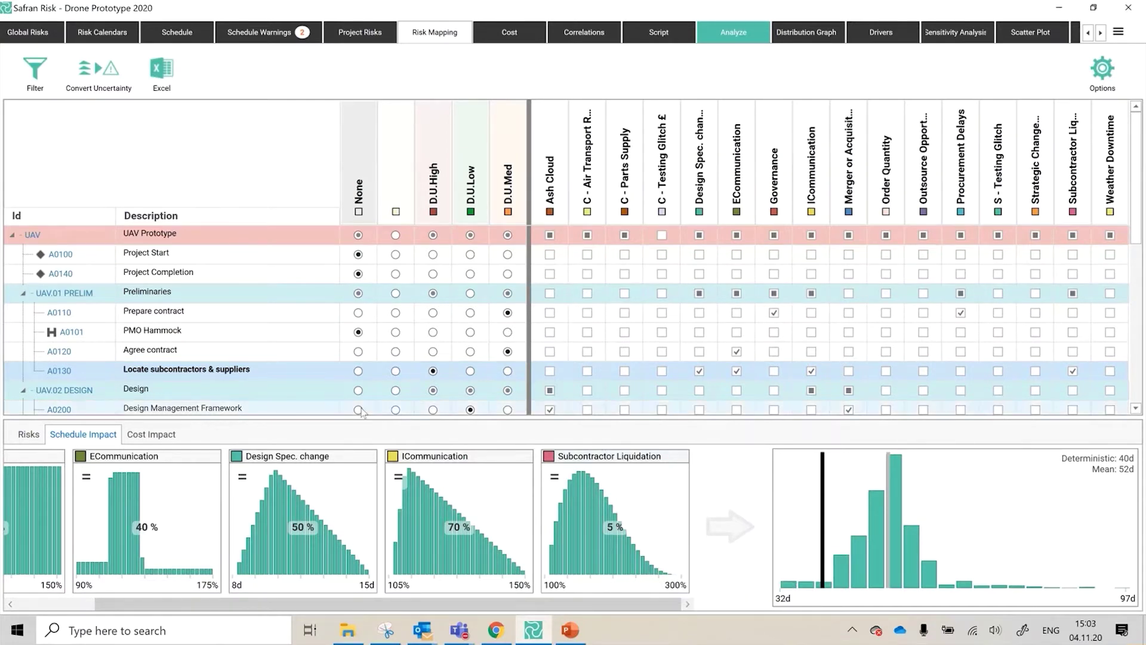
{"action": "left_click", "coordinate": [35, 439]}
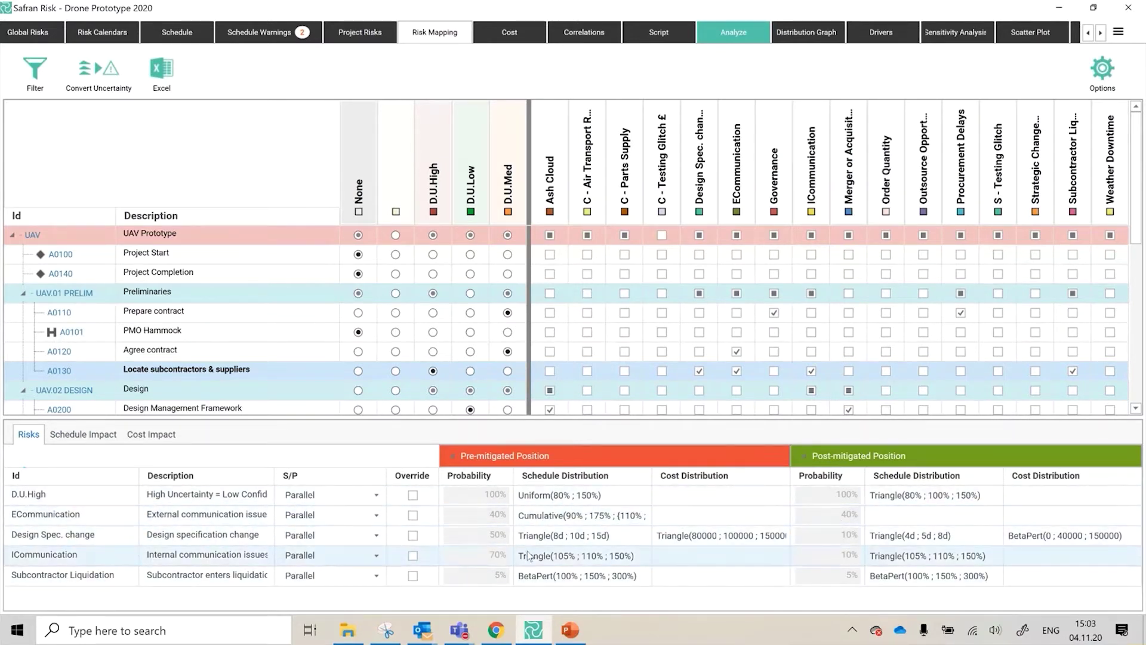
{"action": "left_click", "coordinate": [171, 375]}
{"action": "left_click", "coordinate": [413, 513]}
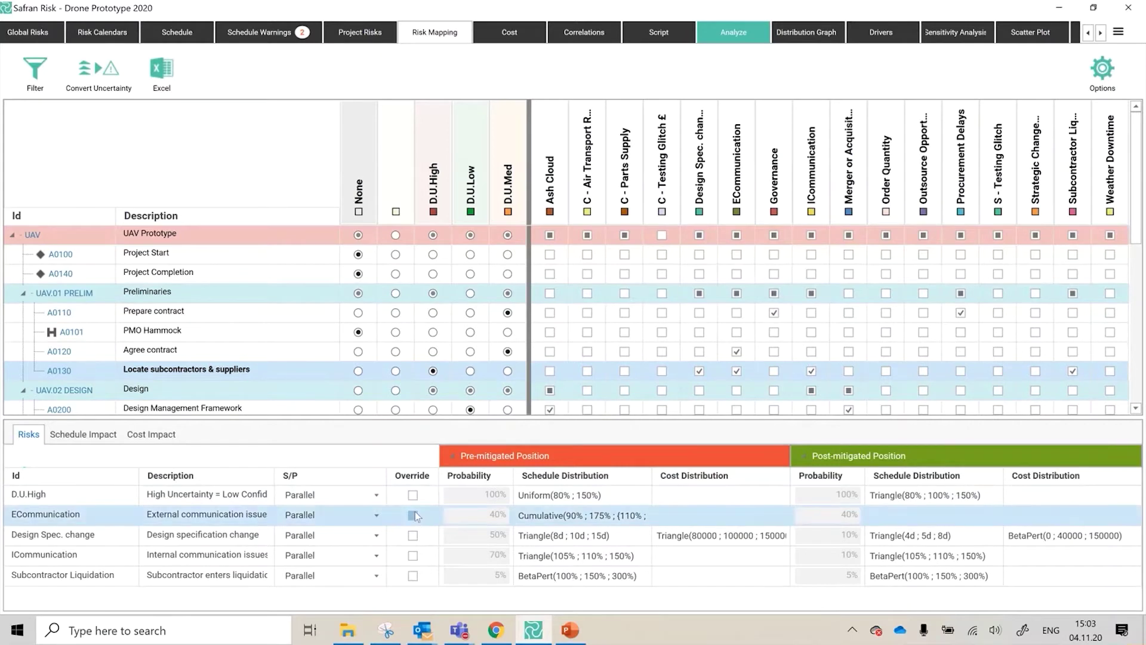
{"action": "left_click", "coordinate": [489, 521]}
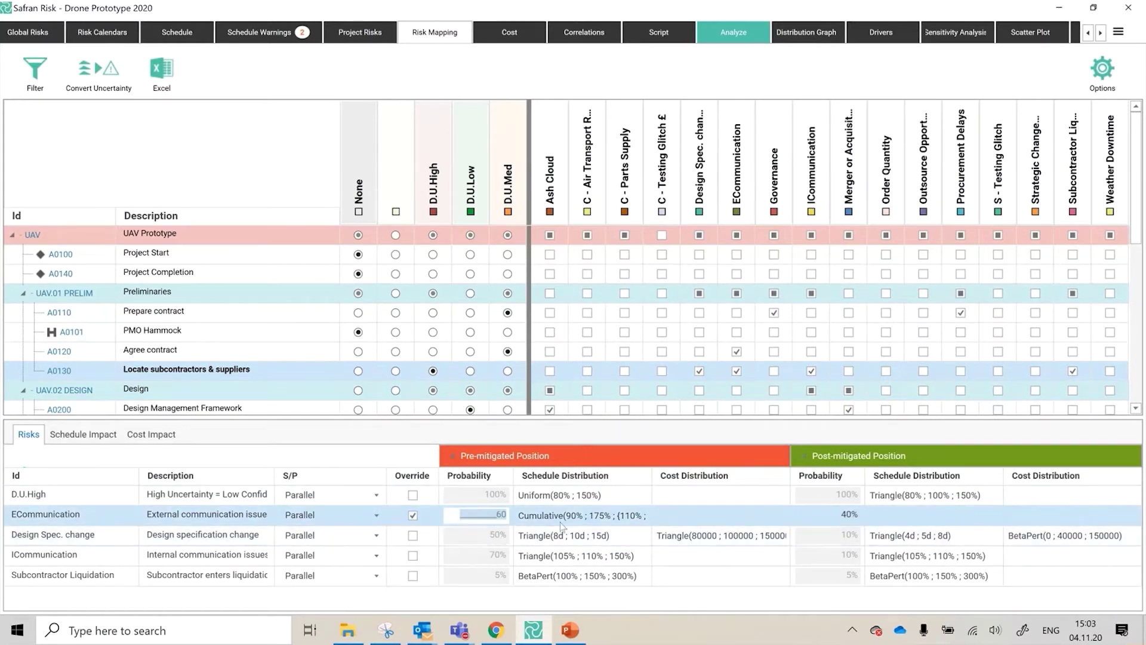
Step: Look through the distribution types available for ECommunication's pre-mitigated schedule distribution and cancel without changing it
{"action": "left_click", "coordinate": [589, 525]}
{"action": "left_click", "coordinate": [637, 514]}
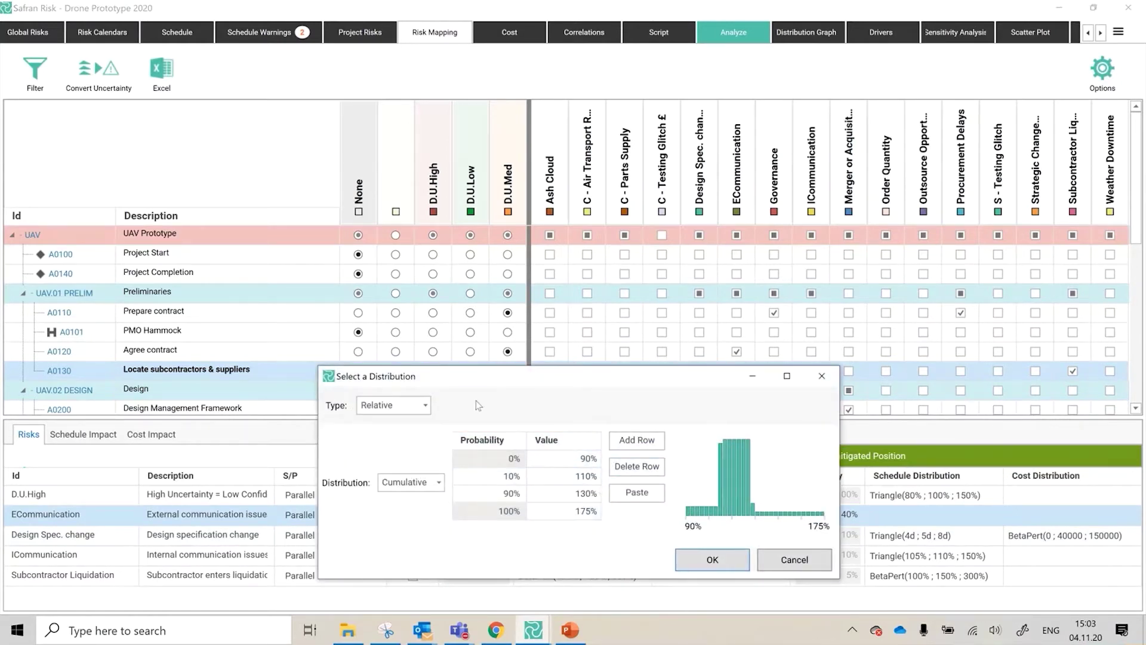
{"action": "left_click", "coordinate": [440, 482]}
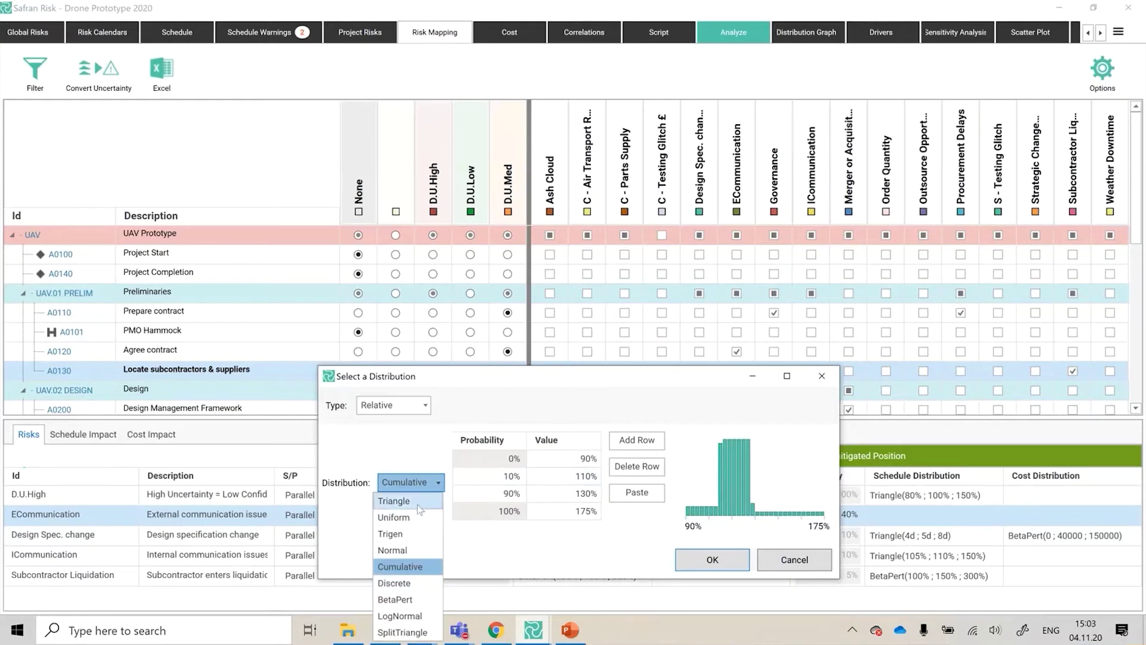
{"action": "left_click", "coordinate": [411, 565]}
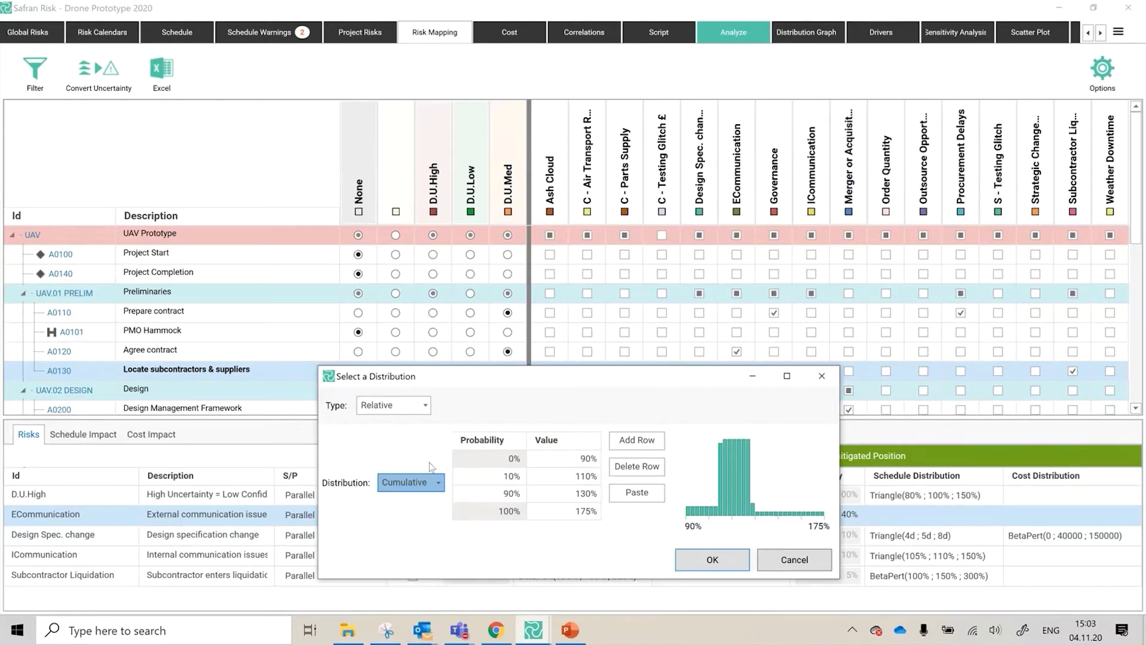
{"action": "left_click", "coordinate": [791, 557]}
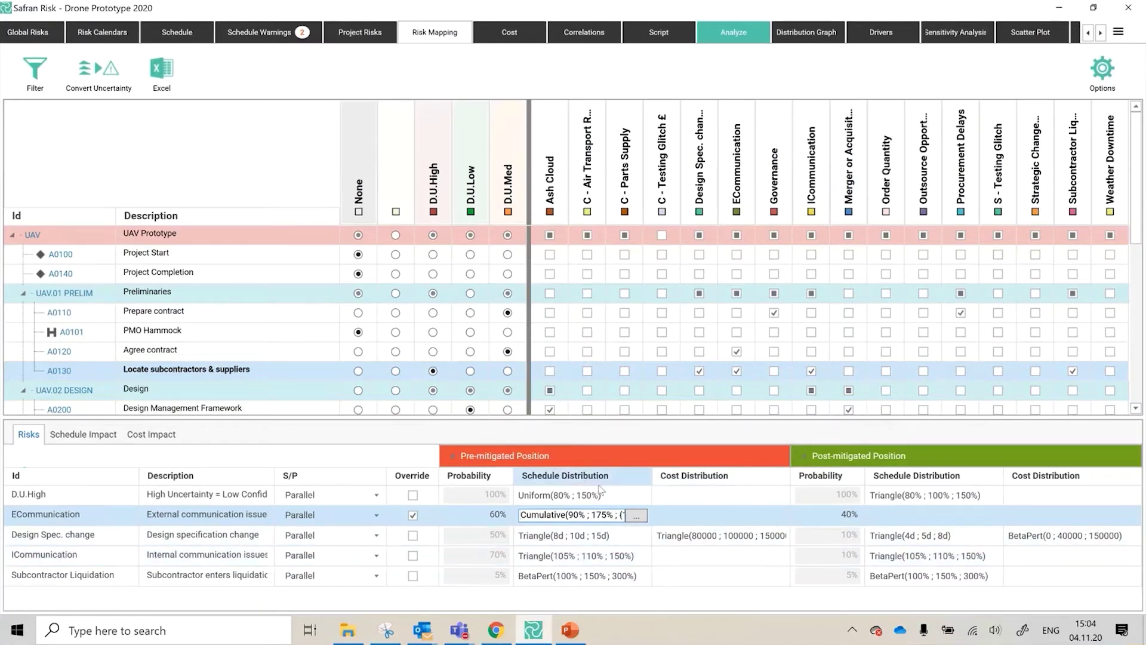
Step: Clear the ECommunication override, keep its S/P setting at Parallel, and return to the activity's schedule impact charts
{"action": "left_click", "coordinate": [413, 515]}
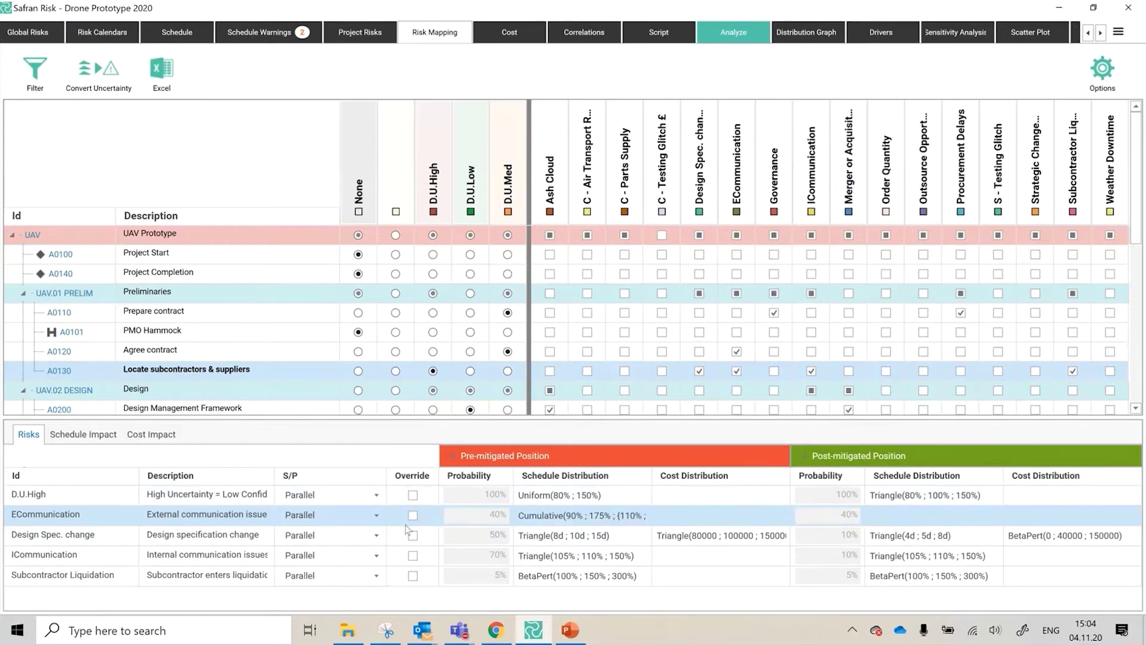
{"action": "left_click", "coordinate": [377, 516]}
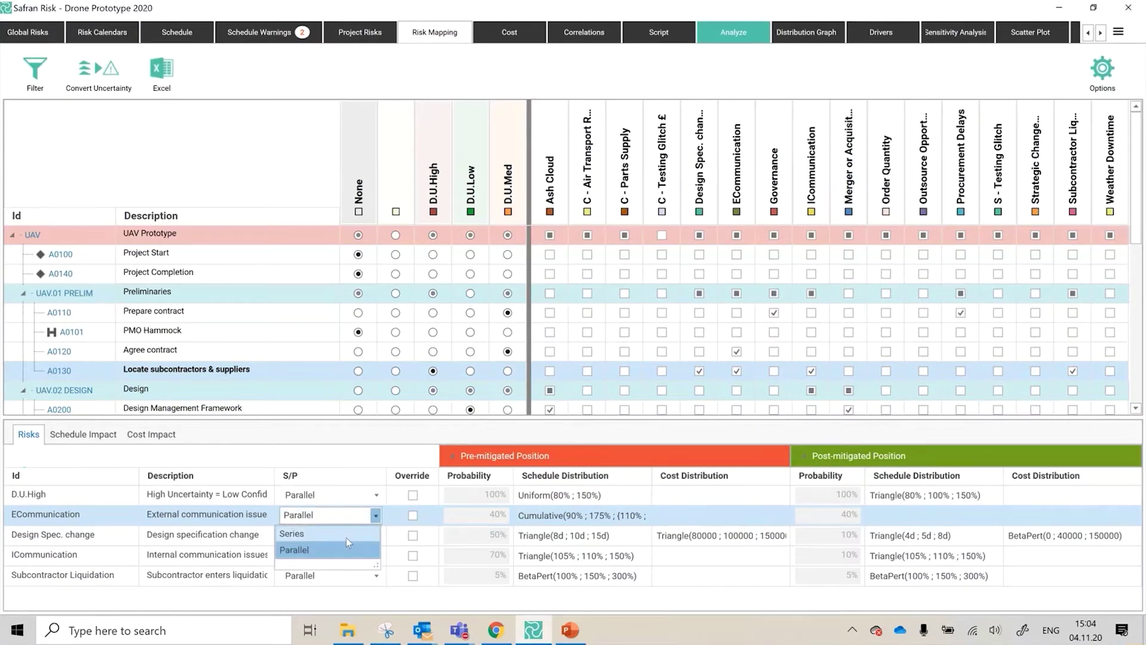
{"action": "left_click", "coordinate": [349, 548]}
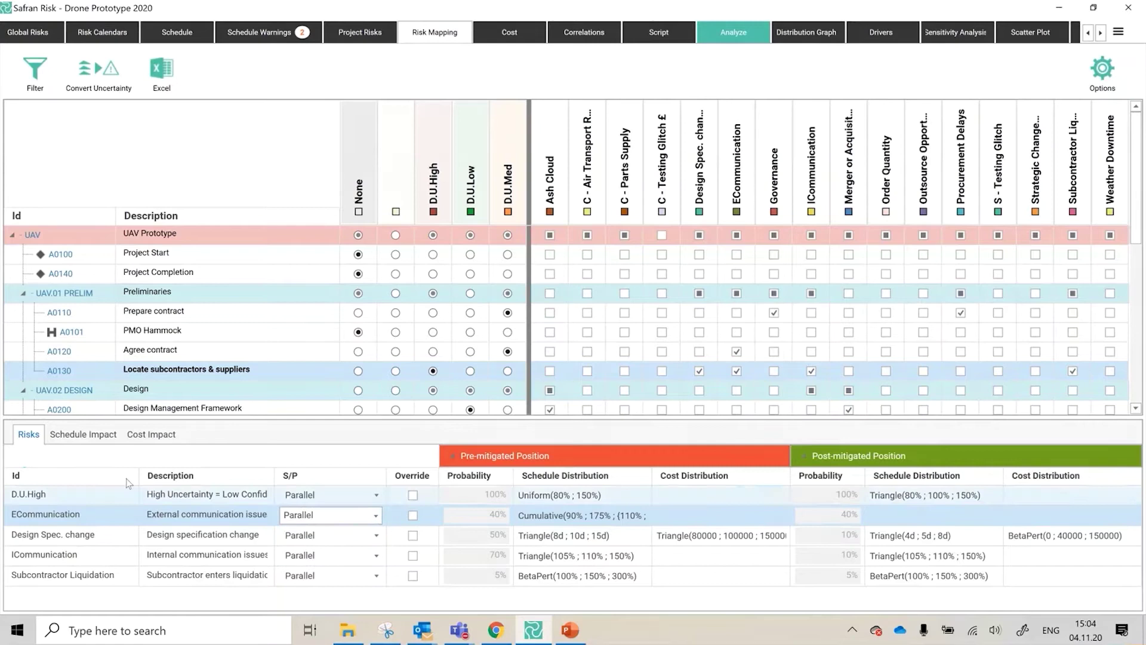
{"action": "left_click", "coordinate": [56, 436]}
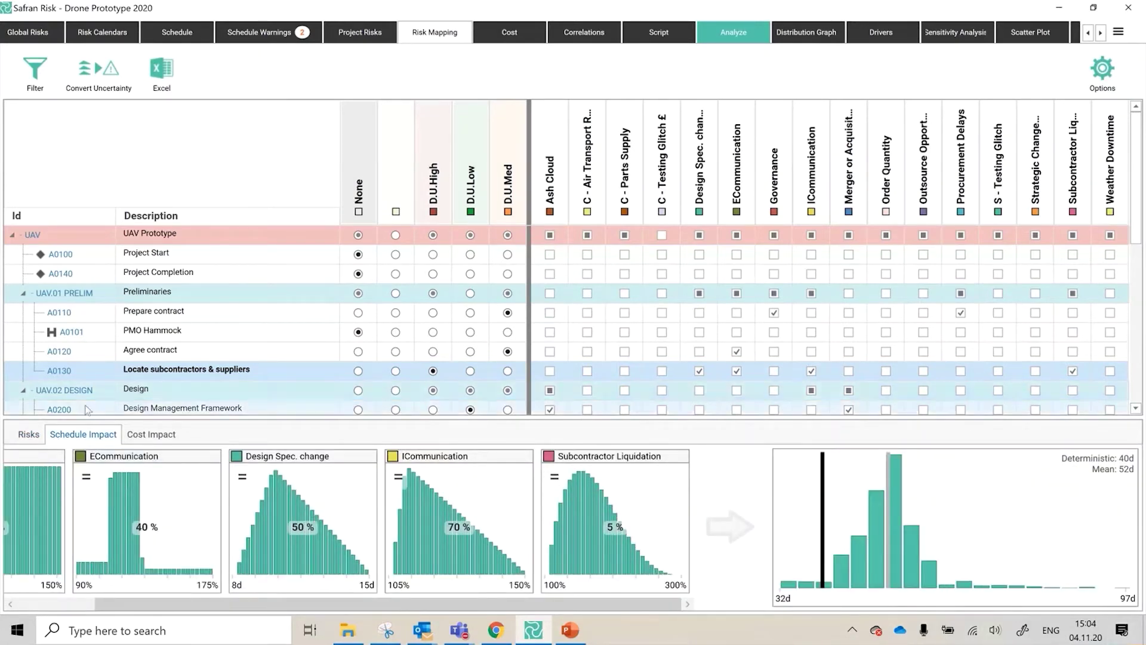
Step: Set S/P to Series for all five risks on Locate subcontractors & suppliers and review the activity's schedule impact
{"action": "left_click", "coordinate": [30, 434]}
{"action": "left_click", "coordinate": [380, 499]}
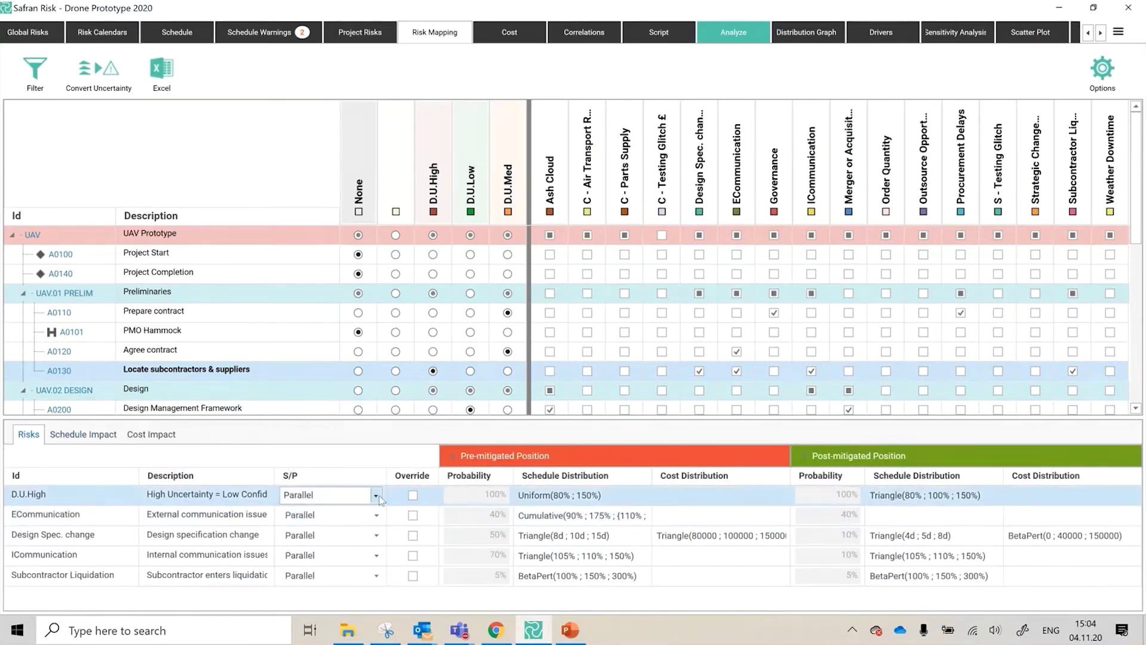
{"action": "left_click", "coordinate": [310, 514]}
{"action": "left_click", "coordinate": [334, 515]}
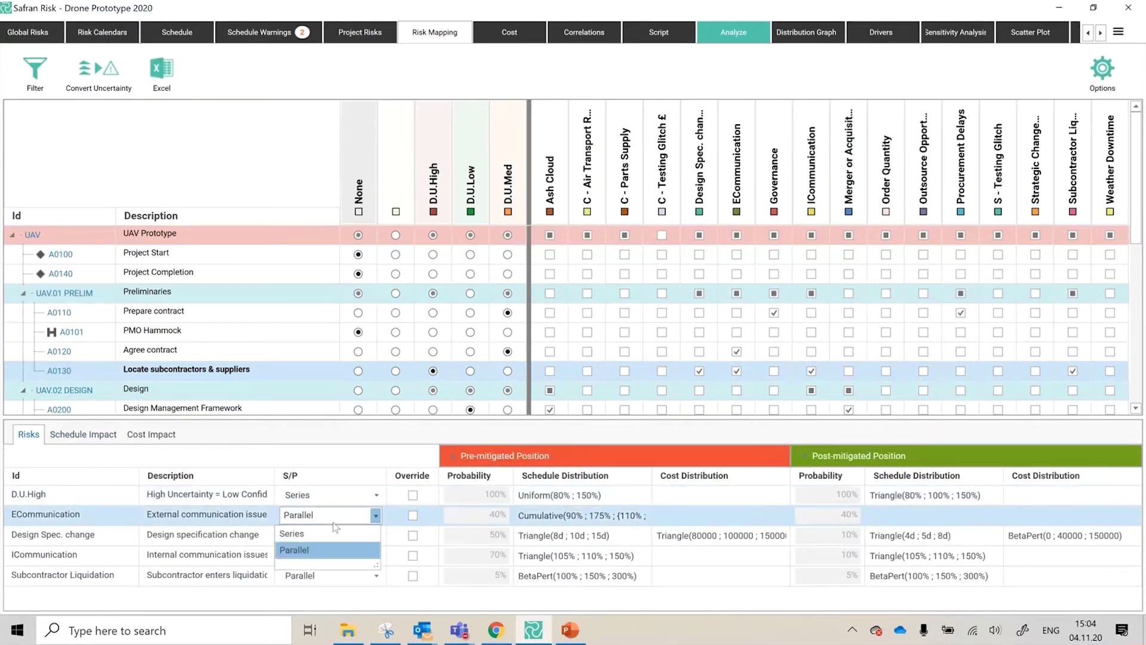
{"action": "left_click", "coordinate": [332, 533]}
{"action": "left_click", "coordinate": [333, 535]}
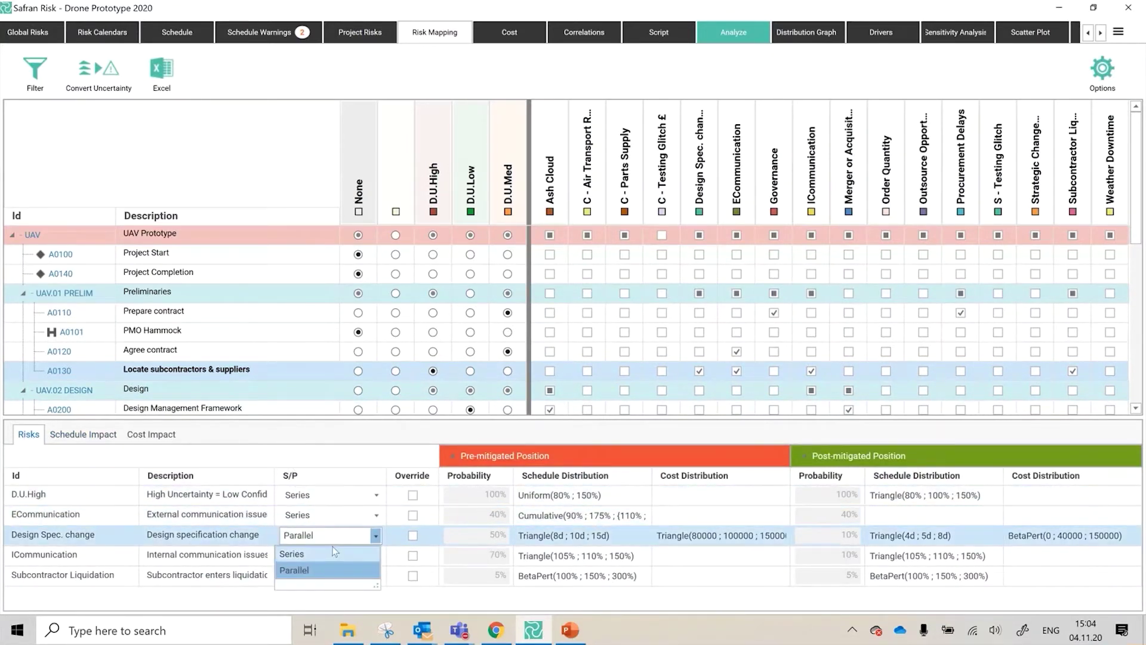
{"action": "left_click", "coordinate": [334, 553]}
{"action": "left_click", "coordinate": [368, 556]}
{"action": "left_click", "coordinate": [350, 574]}
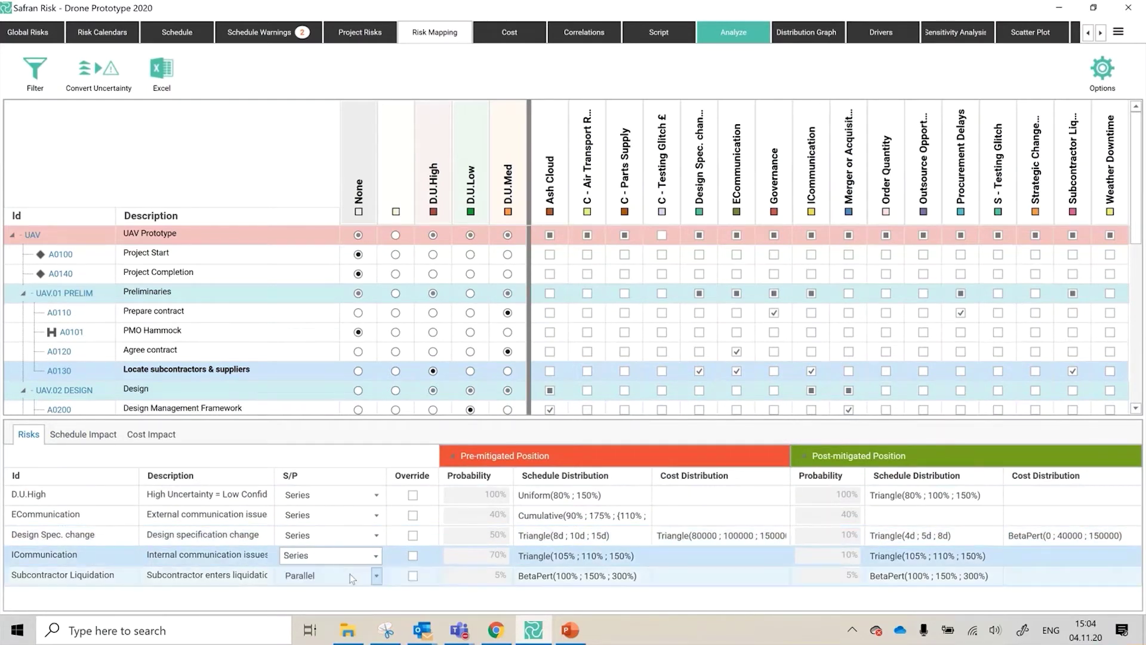
{"action": "left_click", "coordinate": [359, 594]}
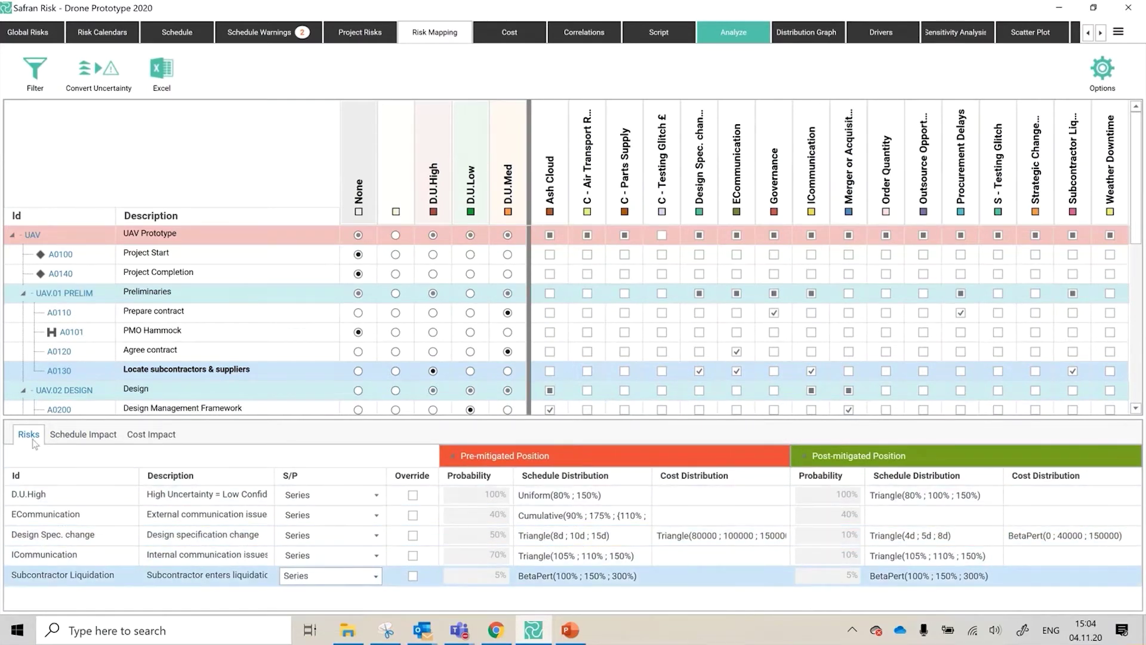
{"action": "left_click", "coordinate": [71, 443]}
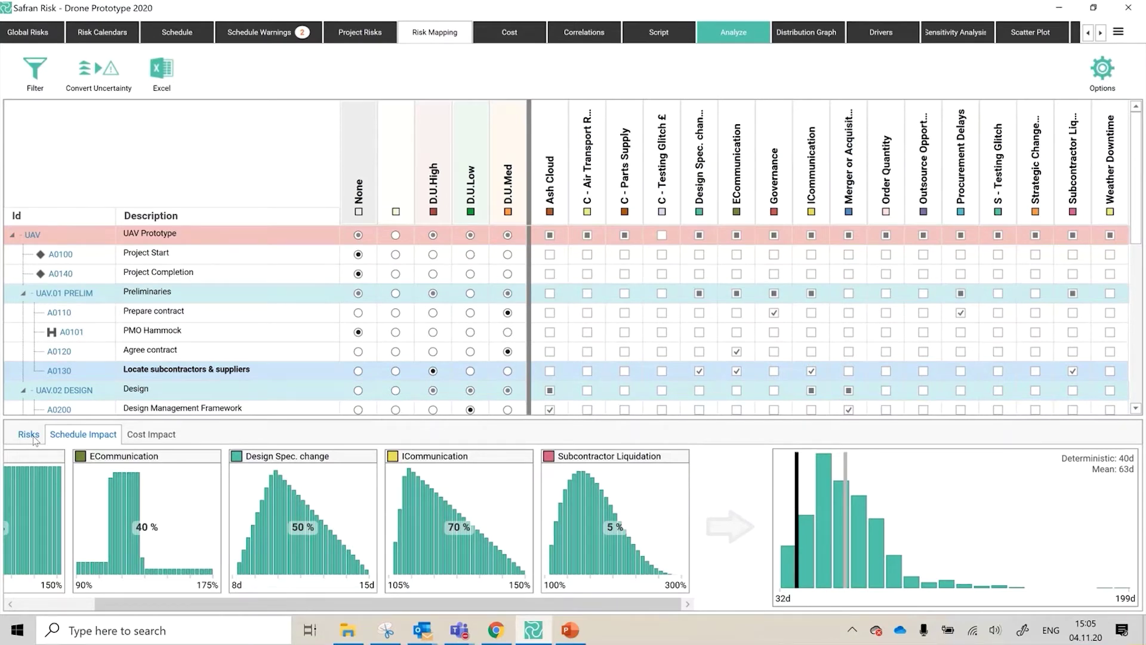
{"action": "left_click", "coordinate": [28, 435]}
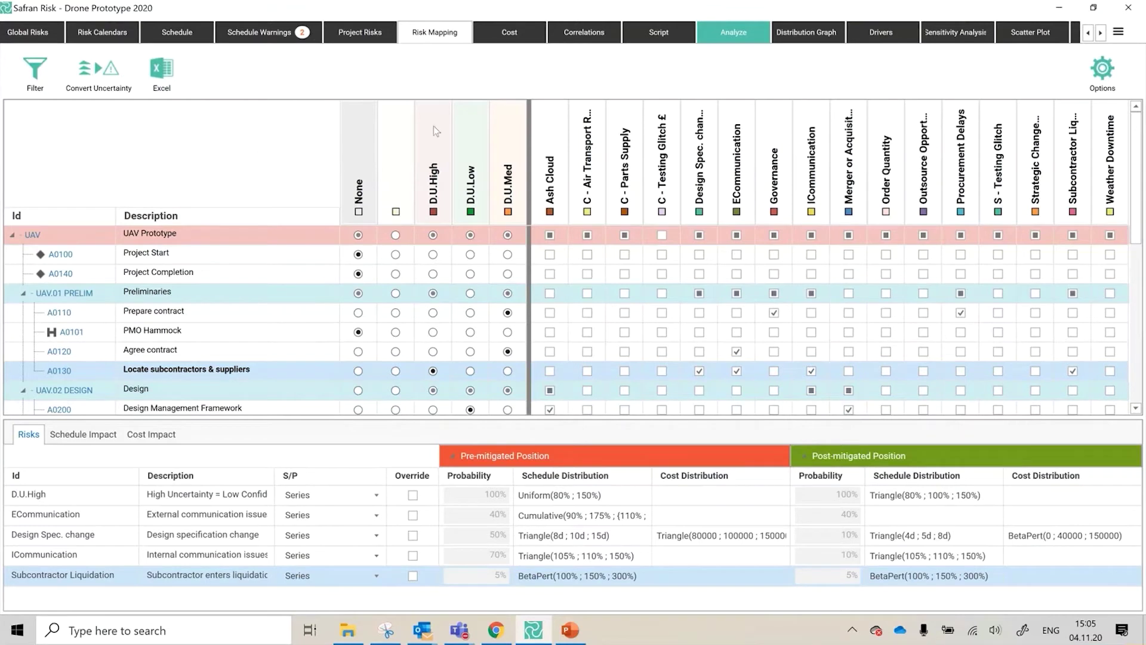
Step: Switch the risk mapping's estimate uncertainty option to Use Activity Uncertainty and close the options
{"action": "left_click", "coordinate": [1115, 75]}
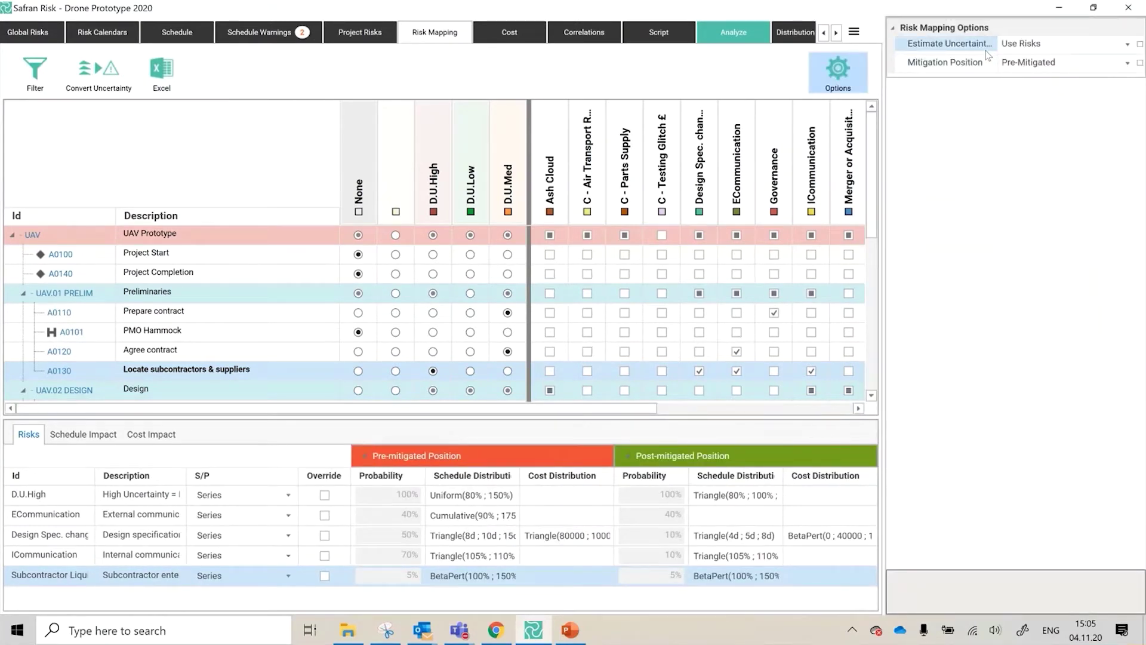
{"action": "left_click", "coordinate": [1039, 64]}
{"action": "left_click", "coordinate": [1007, 53]}
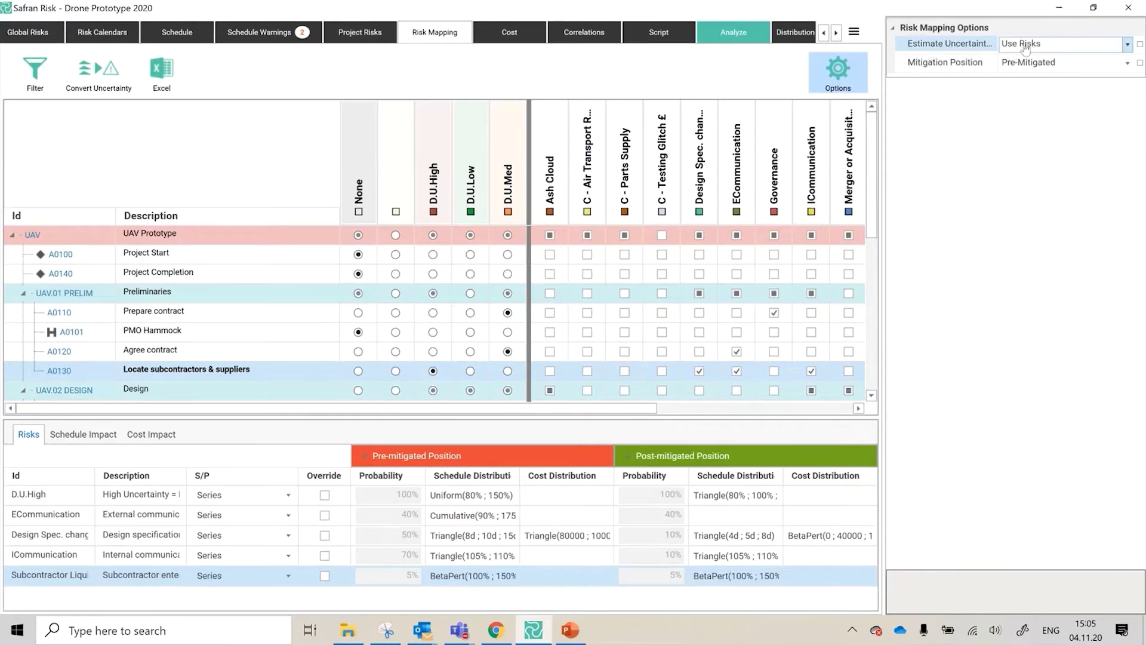
{"action": "left_click", "coordinate": [1126, 46]}
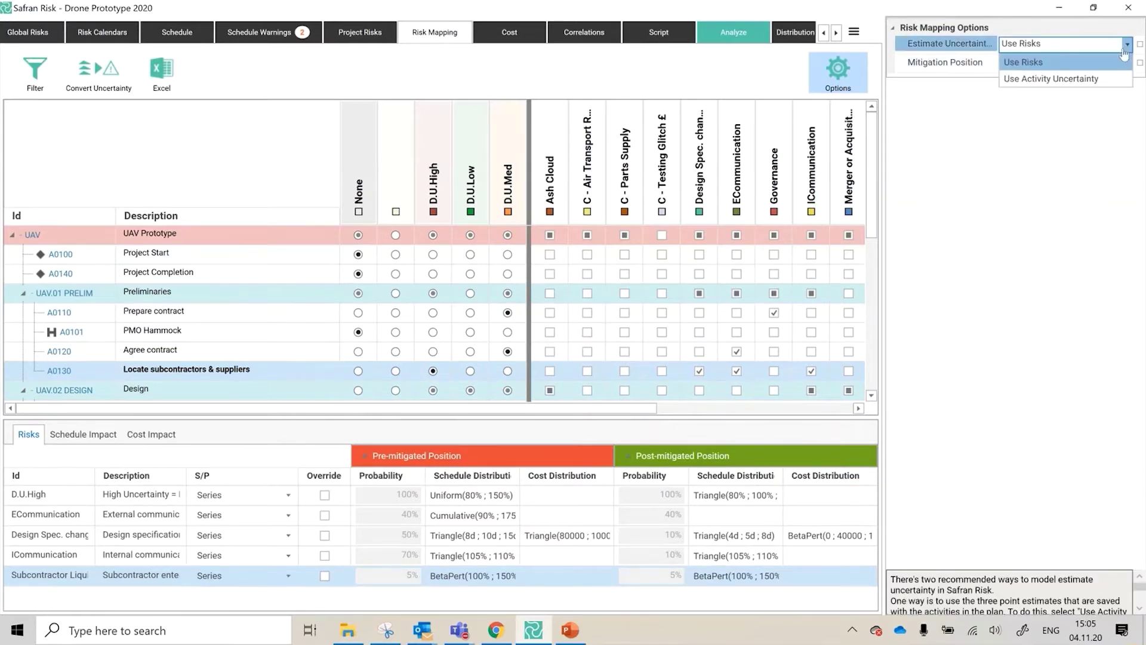
{"action": "left_click", "coordinate": [1044, 68]}
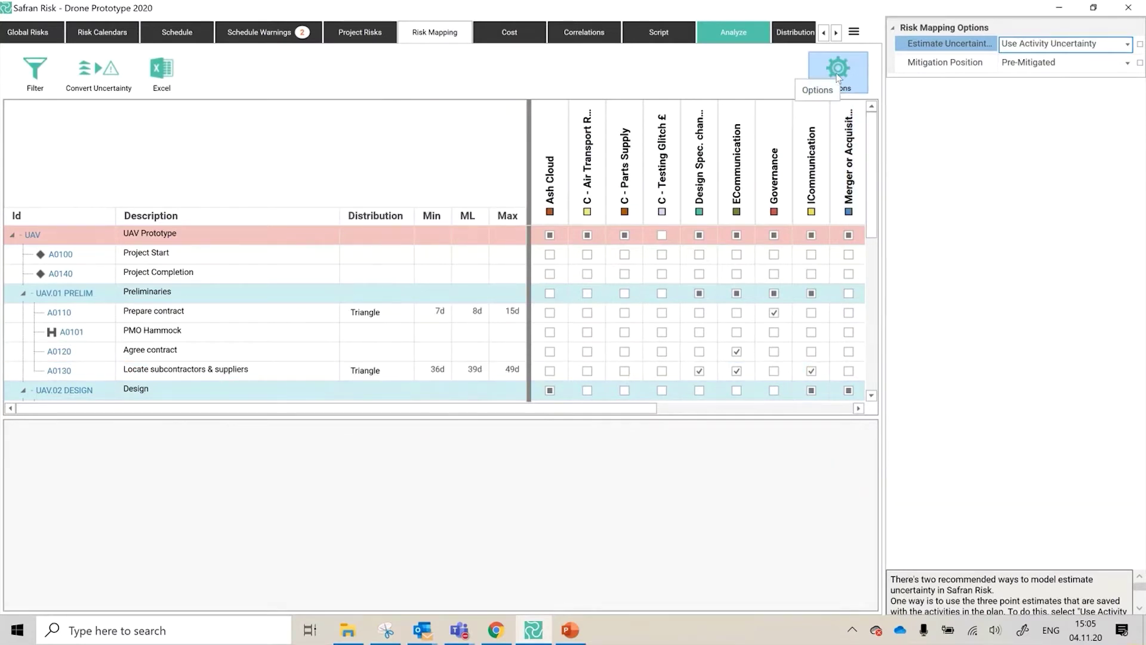
{"action": "left_click", "coordinate": [838, 72]}
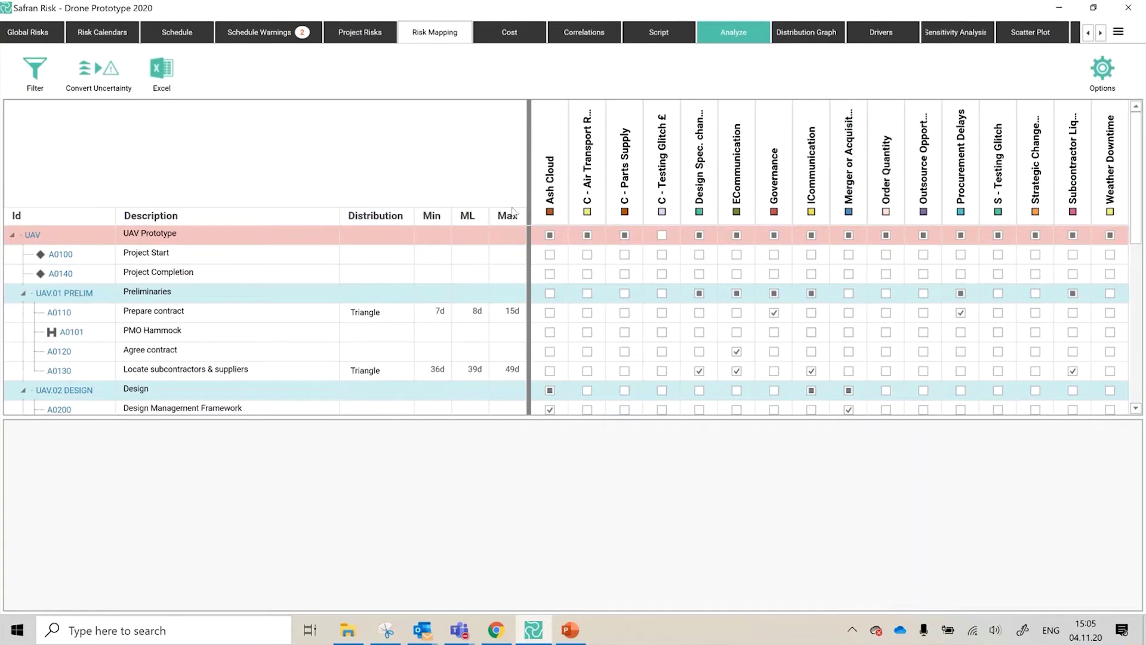
Step: Examine the three-point estimates of the design activities in the risk mapping and compare them with the schedule
{"action": "scroll", "coordinate": [495, 238], "scroll_direction": "down", "scroll_amount": 2}
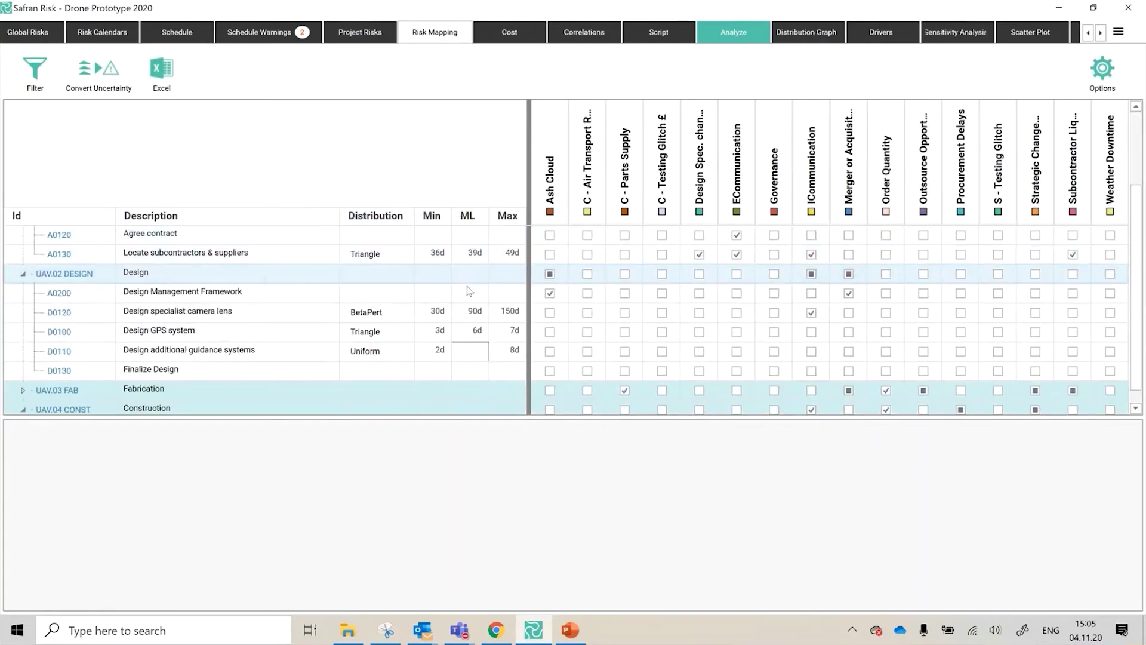
{"action": "left_click", "coordinate": [440, 316]}
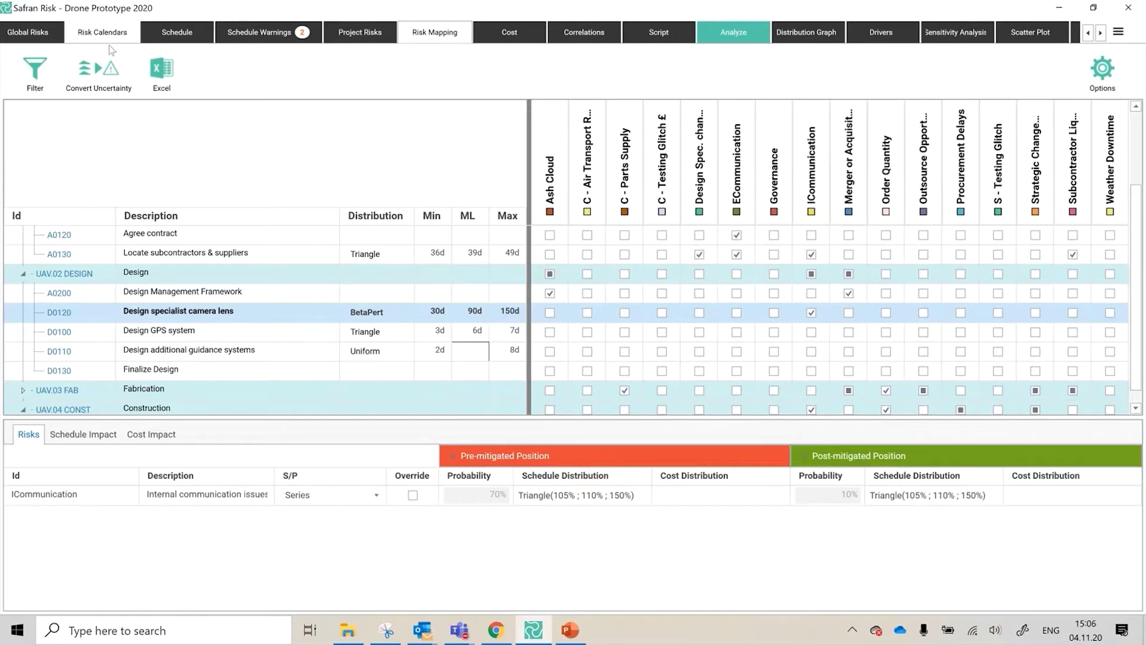
{"action": "left_click", "coordinate": [157, 36]}
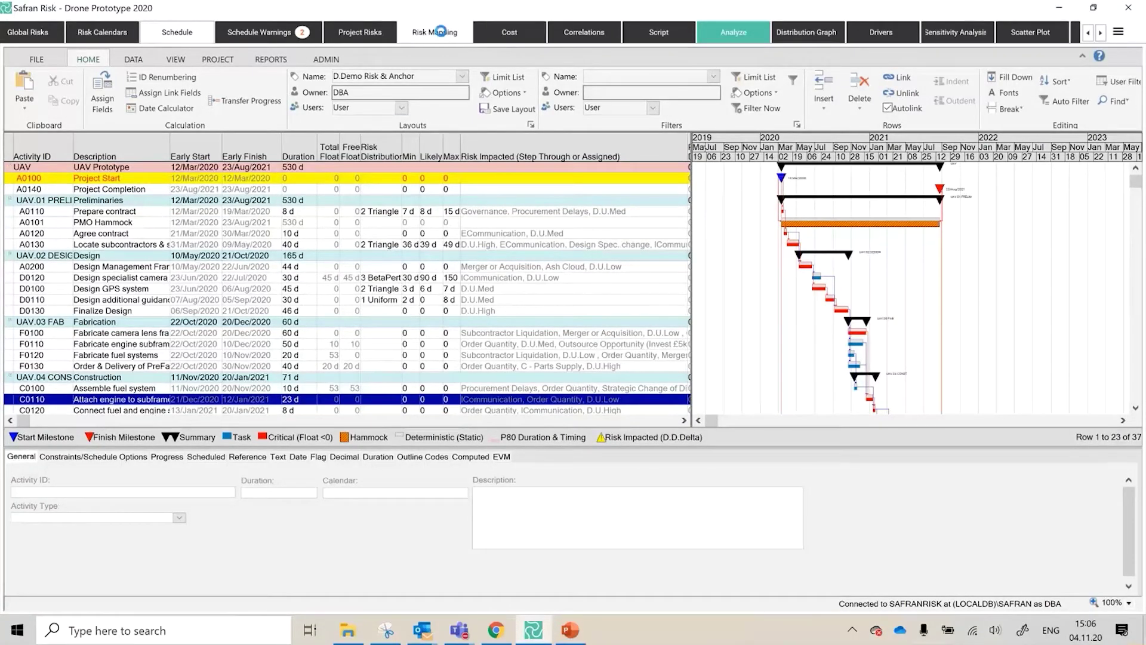
{"action": "left_click", "coordinate": [434, 33]}
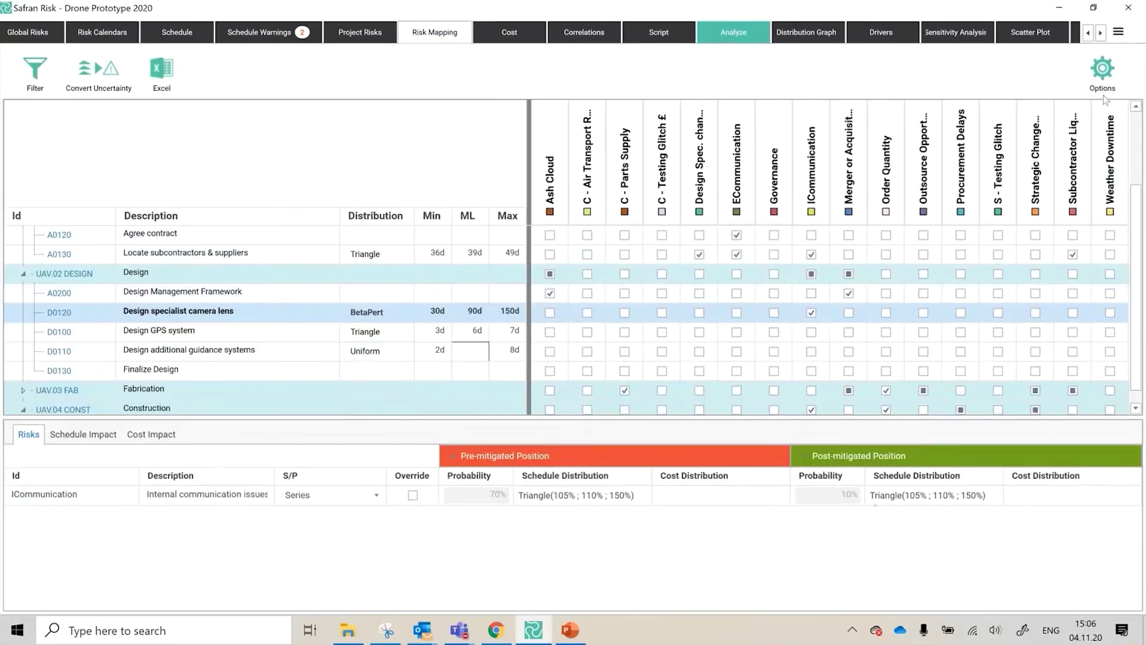
Step: Return the risk mapping's estimate uncertainty option to Use Risks and close the options
{"action": "left_click", "coordinate": [1102, 71]}
{"action": "left_click", "coordinate": [1042, 47]}
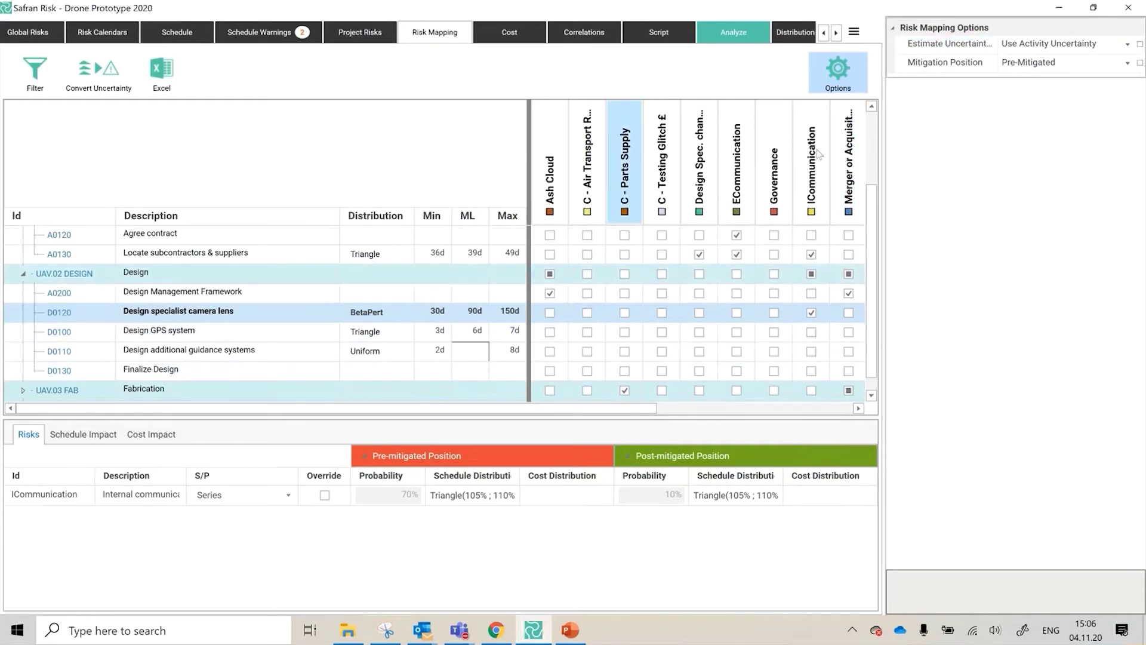
{"action": "left_click", "coordinate": [1045, 43]}
{"action": "left_click", "coordinate": [1049, 44]}
{"action": "left_click", "coordinate": [1049, 76]}
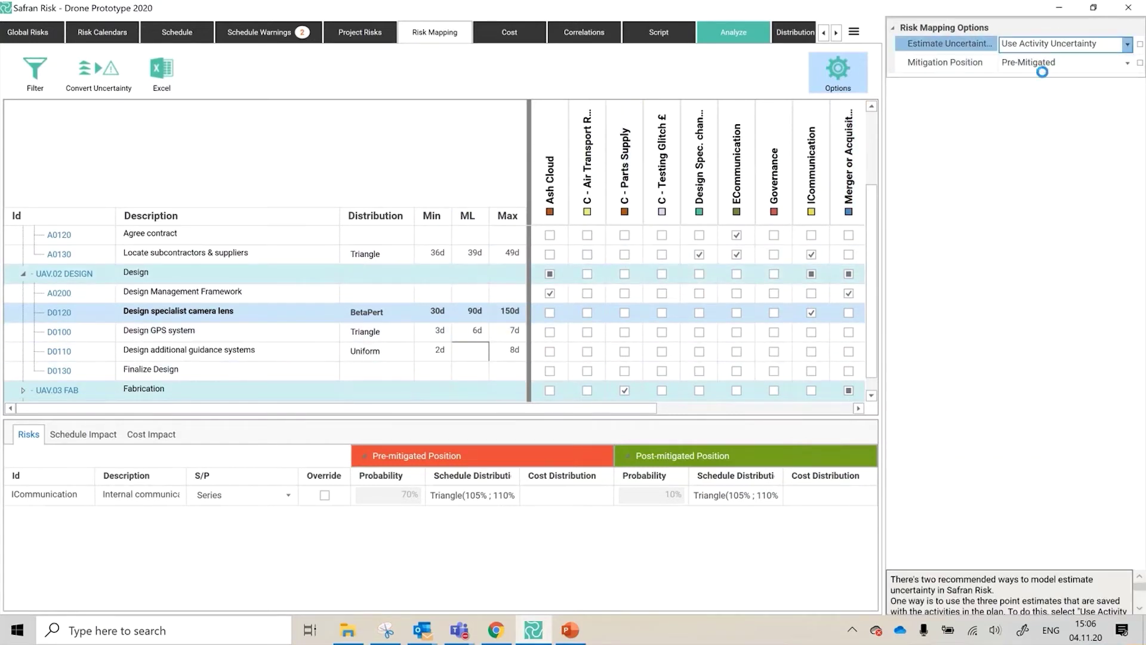
{"action": "key", "text": "Up"}
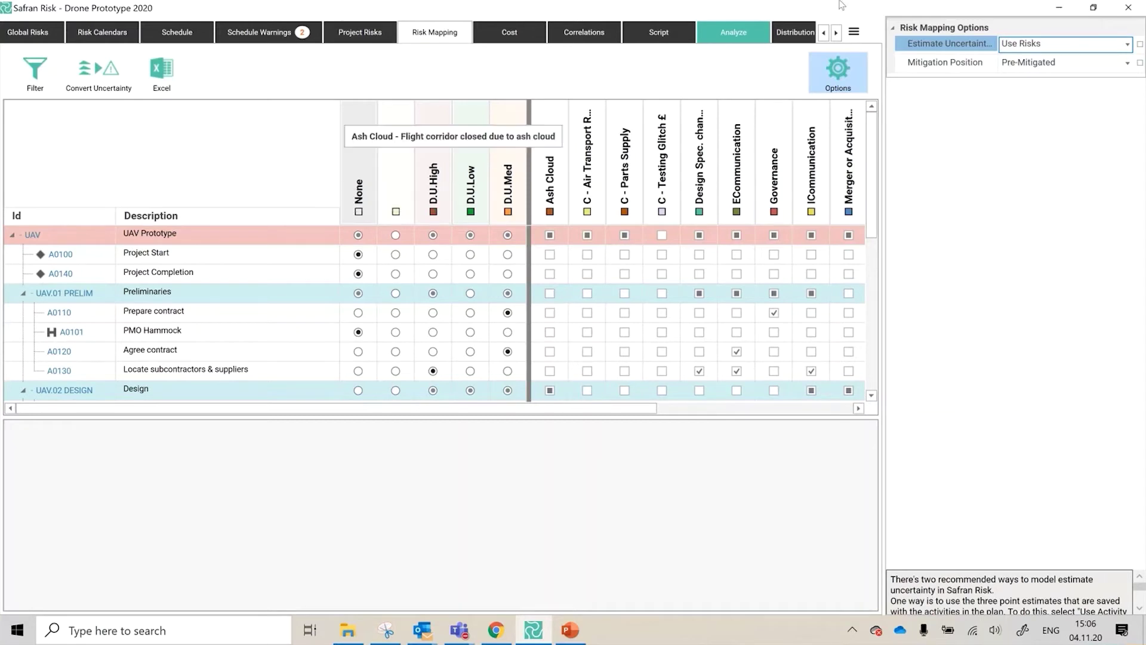
{"action": "left_click", "coordinate": [835, 80]}
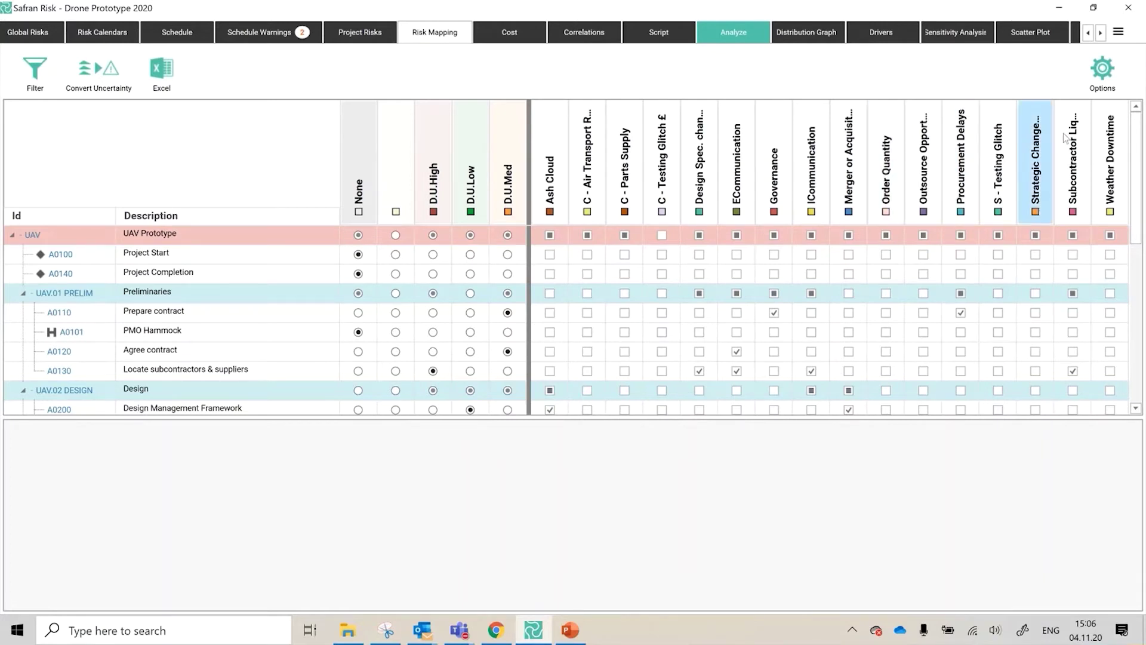
Step: Check the choices for the risk mapping's Mitigation Position and leave it at Pre-Mitigated
{"action": "left_click", "coordinate": [1102, 70]}
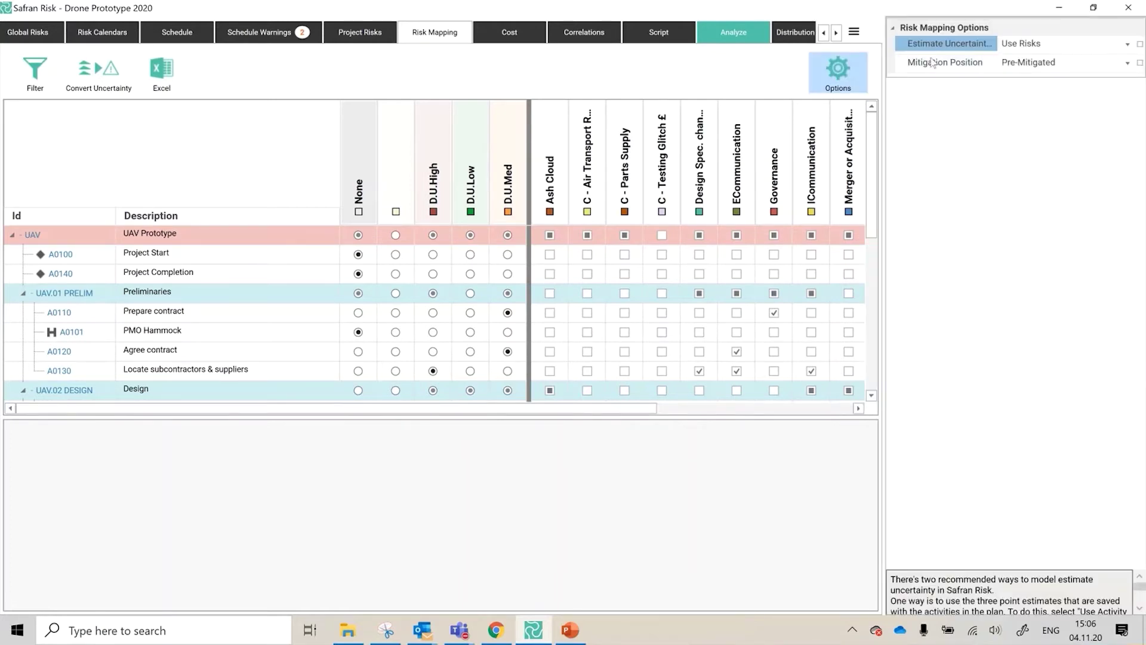
{"action": "left_click", "coordinate": [1081, 65]}
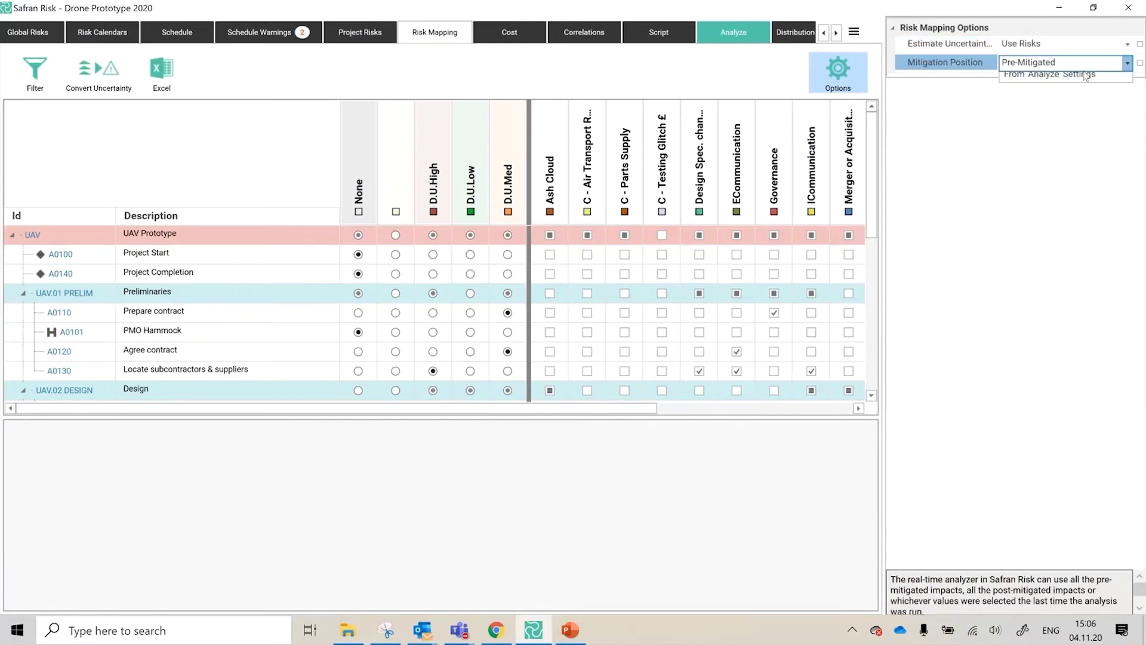
{"action": "left_click", "coordinate": [961, 123]}
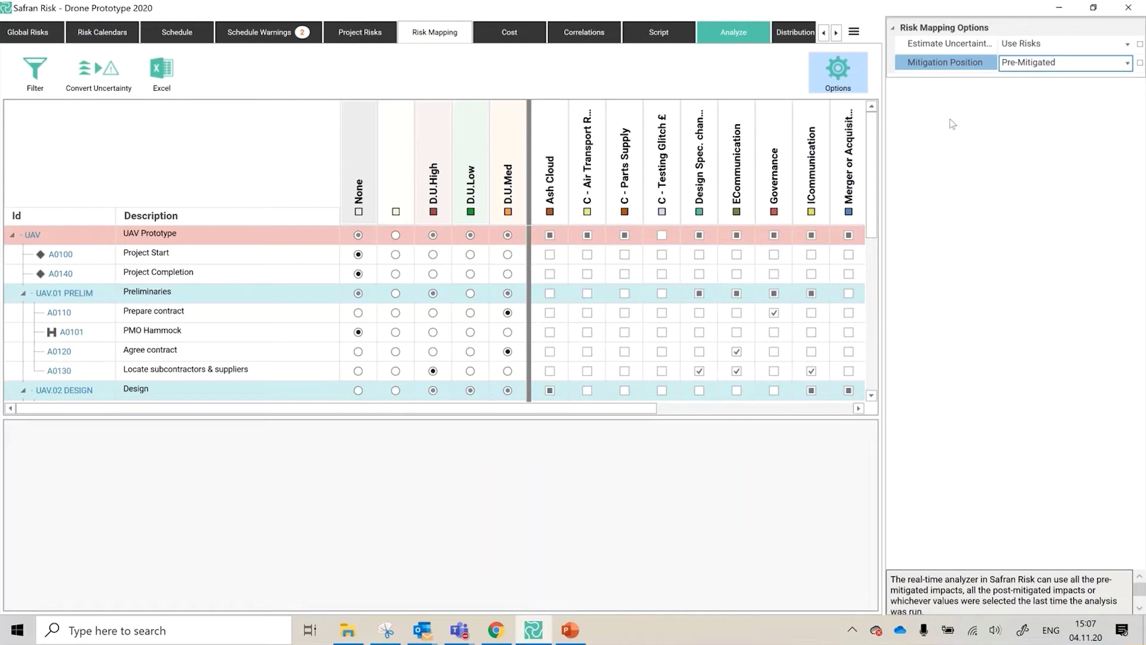
{"action": "left_click", "coordinate": [859, 79]}
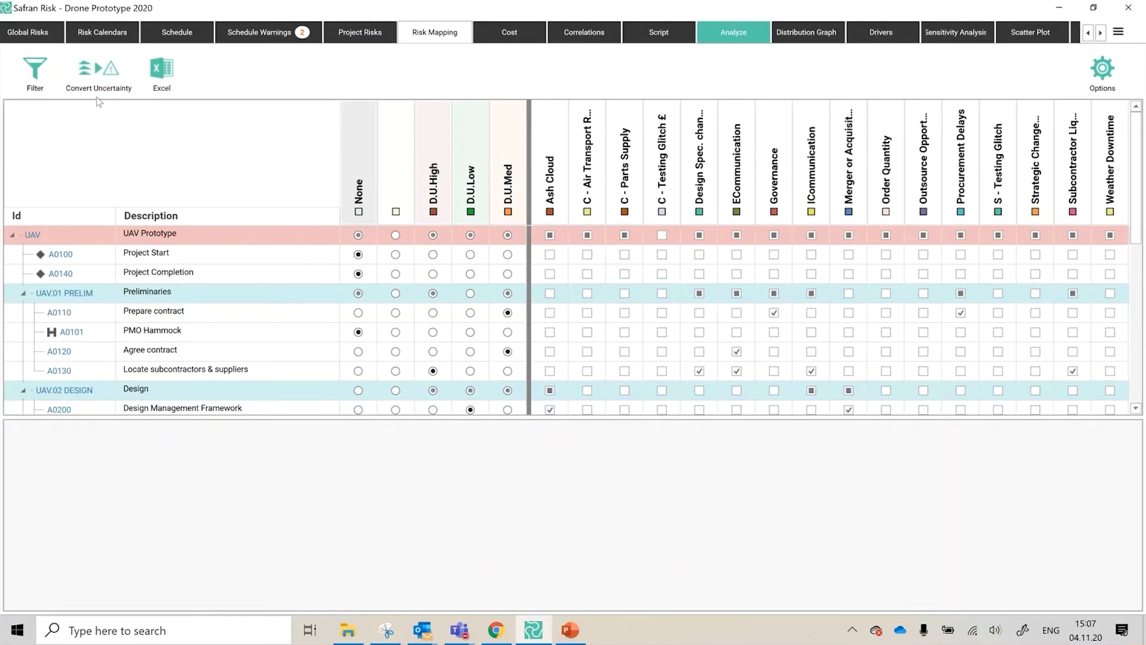
Step: Preview converting the activity uncertainty to estimating uncertainty risks, moving the dialog clear of the uncertainty columns, and cancel without creating risks
{"action": "left_click", "coordinate": [97, 70]}
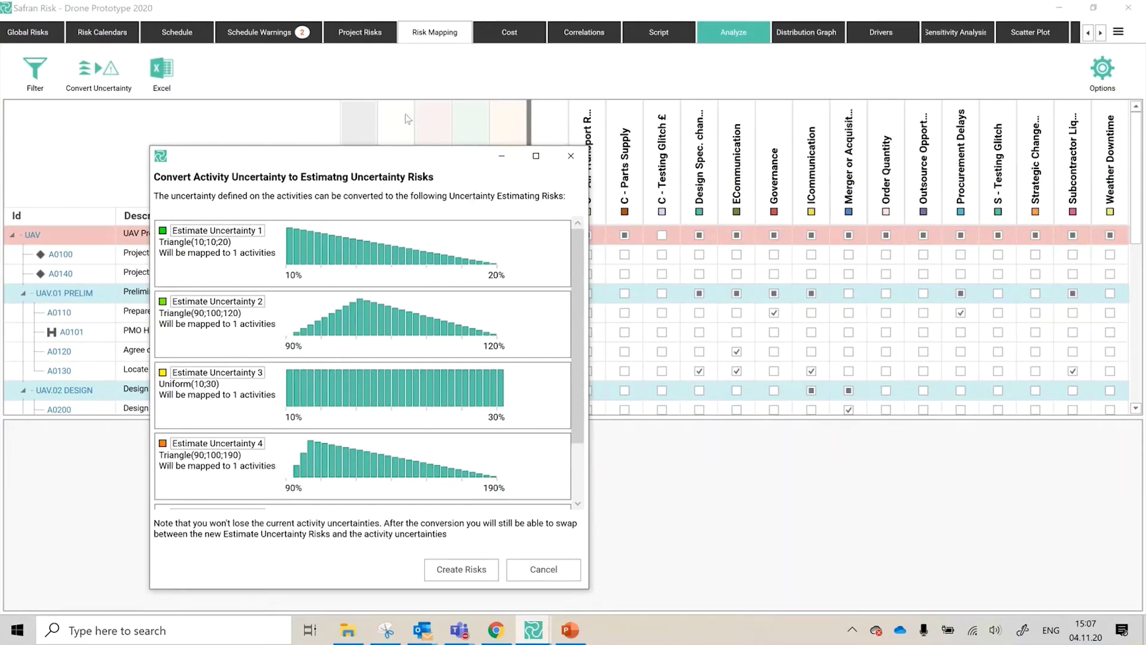
{"action": "left_click_drag", "start_coordinate": [381, 155], "coordinate": [286, 149]}
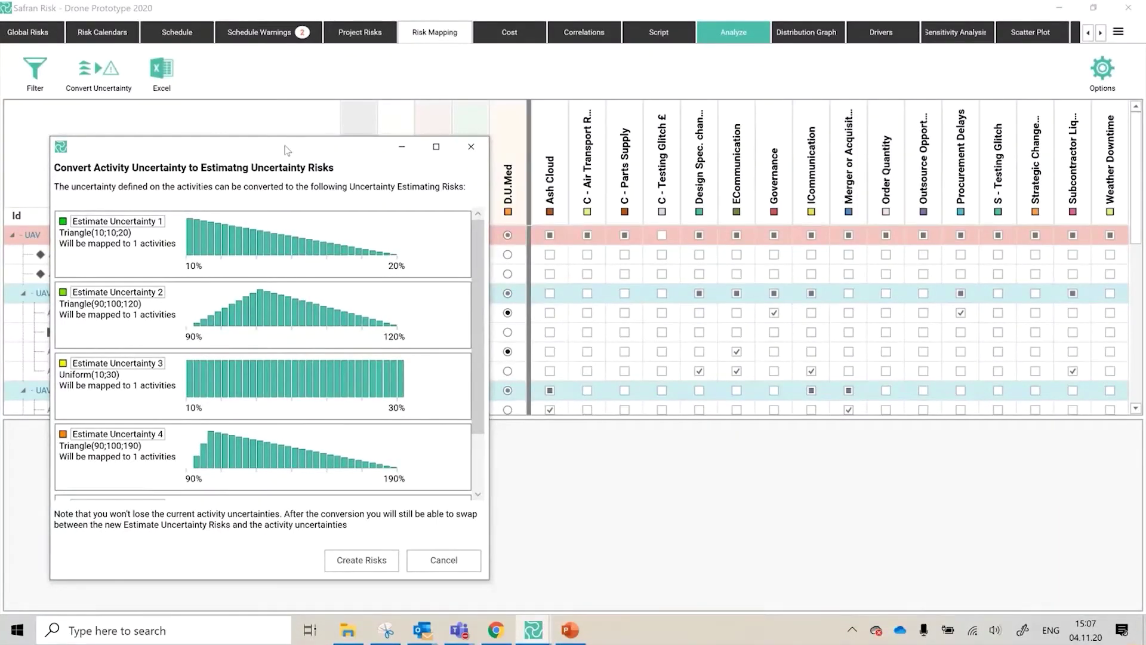
{"action": "left_click_drag", "start_coordinate": [286, 149], "coordinate": [822, 136]}
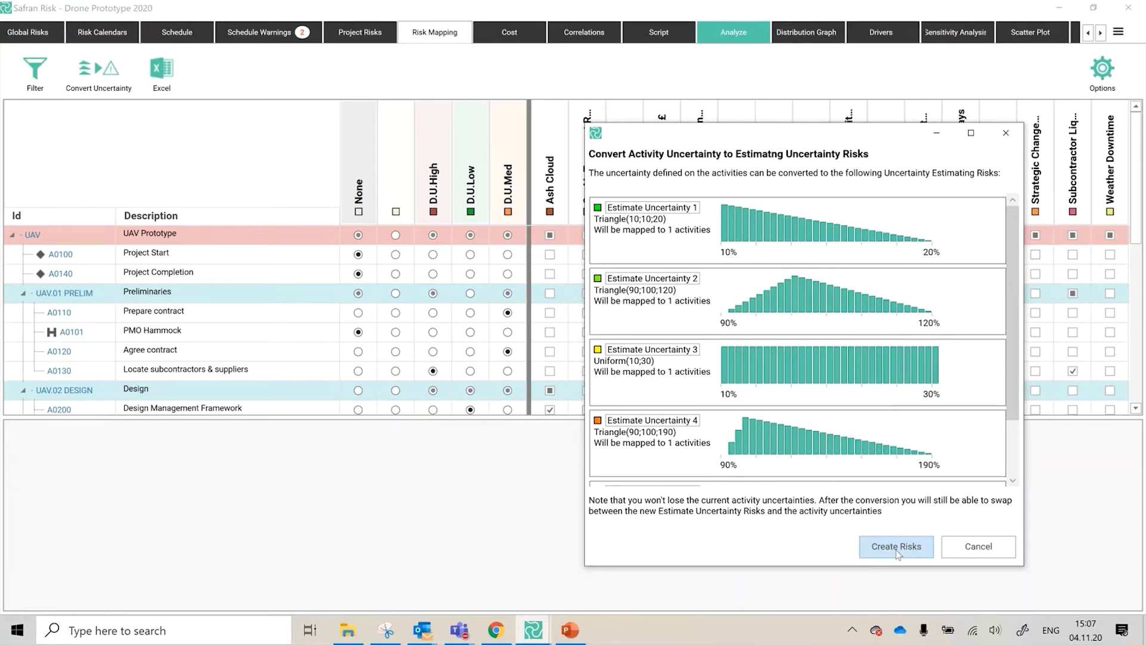
{"action": "left_click", "coordinate": [997, 555]}
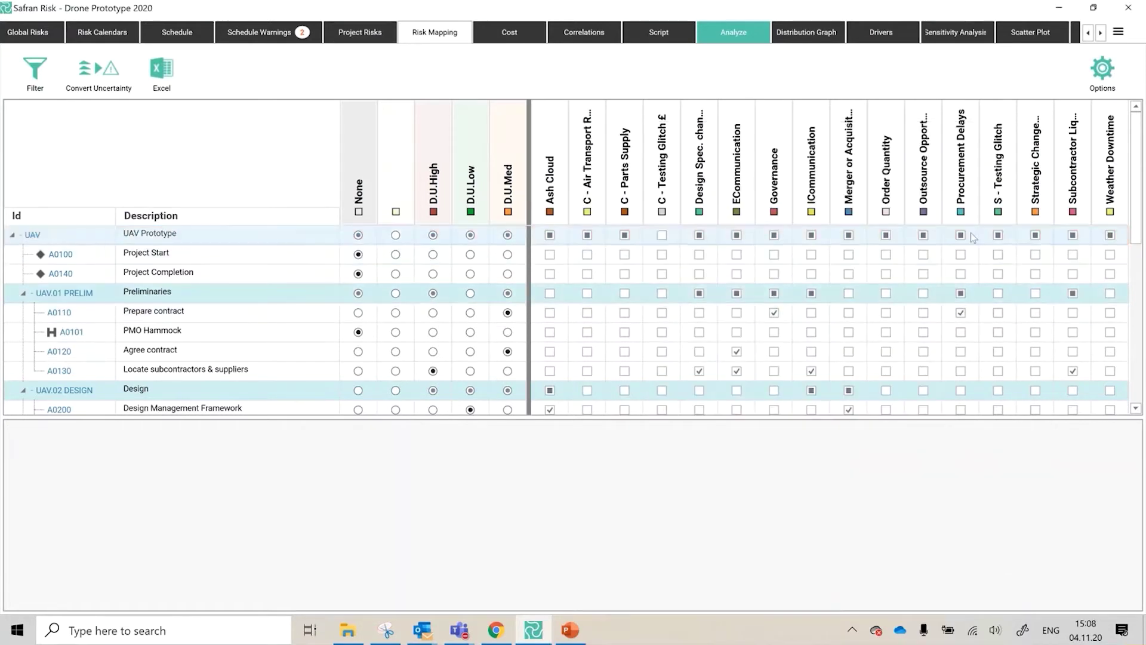
Step: Filter the risk mapping to the activities affected by Weather Downtime, review them and clear the filter
{"action": "left_click", "coordinate": [1105, 144]}
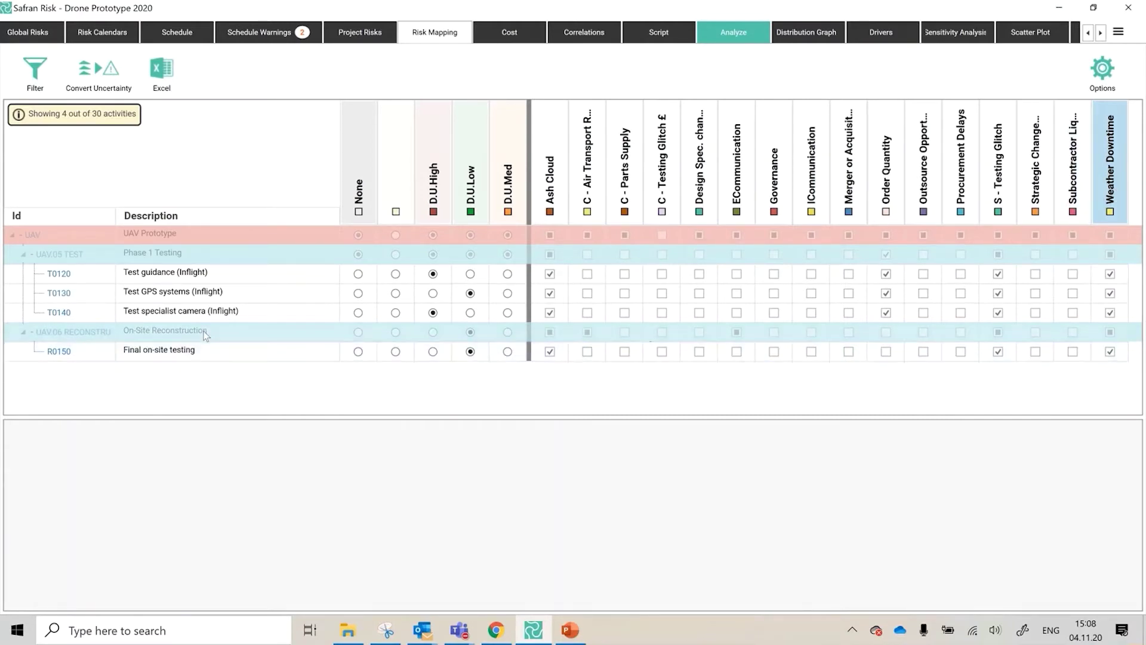
{"action": "left_click", "coordinate": [1110, 293]}
{"action": "left_click", "coordinate": [1120, 174]}
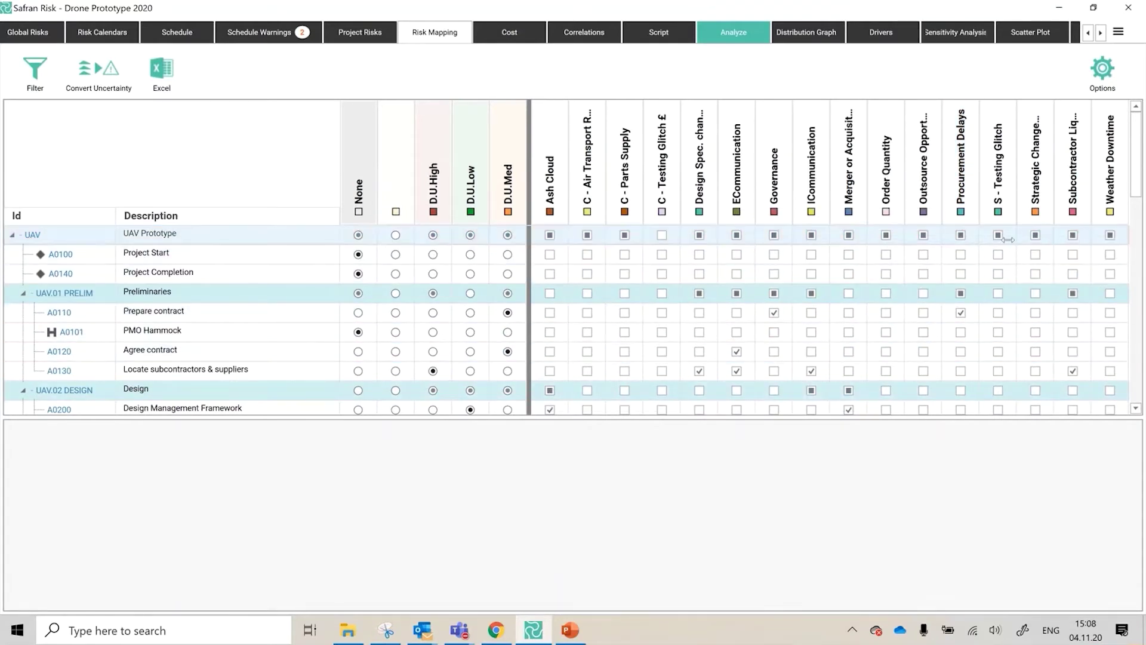
Step: Try mapping the C - Testing Glitch £ risk to the Prepare contract activity and remove that mapping again
{"action": "left_click", "coordinate": [573, 235]}
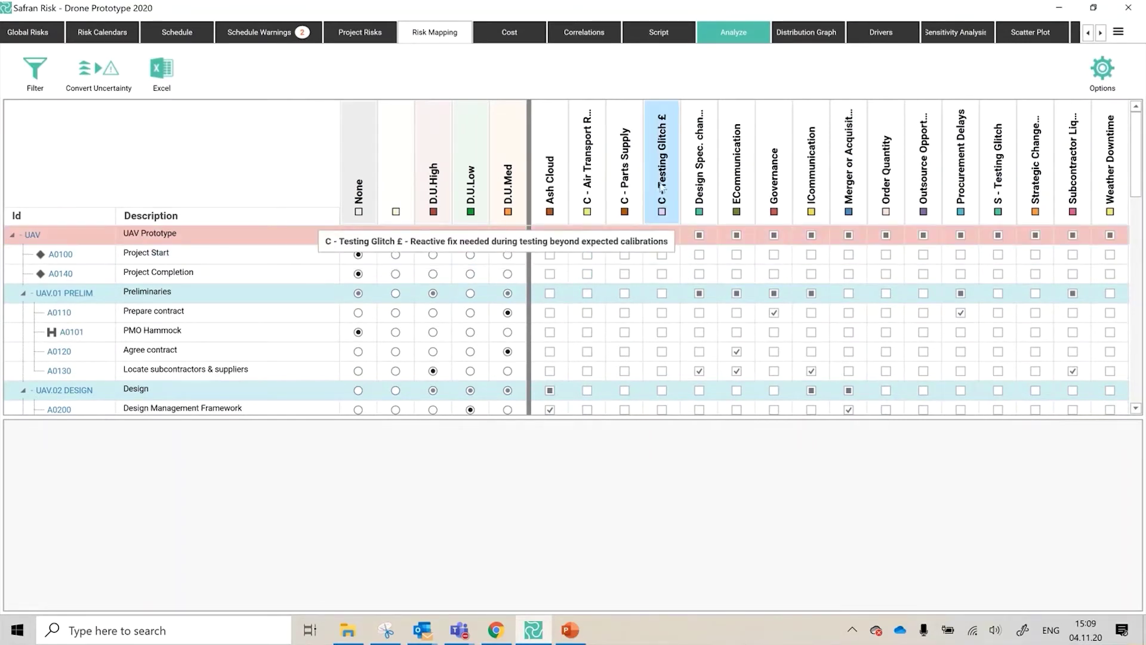
{"action": "left_click", "coordinate": [664, 236]}
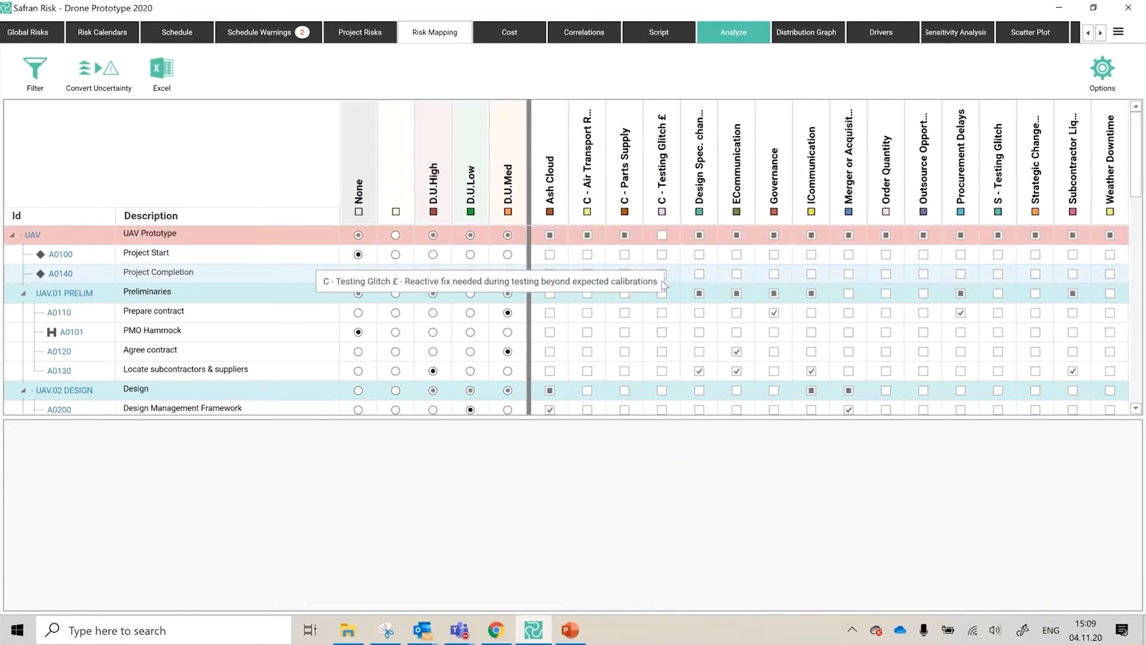
{"action": "left_click", "coordinate": [662, 313]}
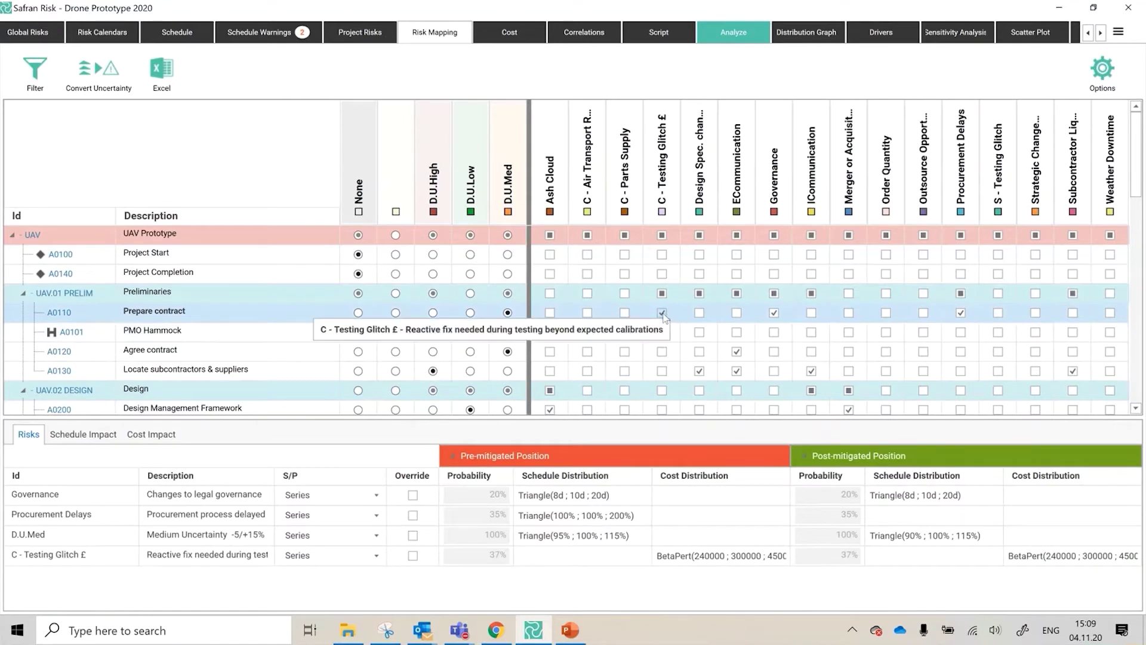
{"action": "left_click", "coordinate": [662, 313]}
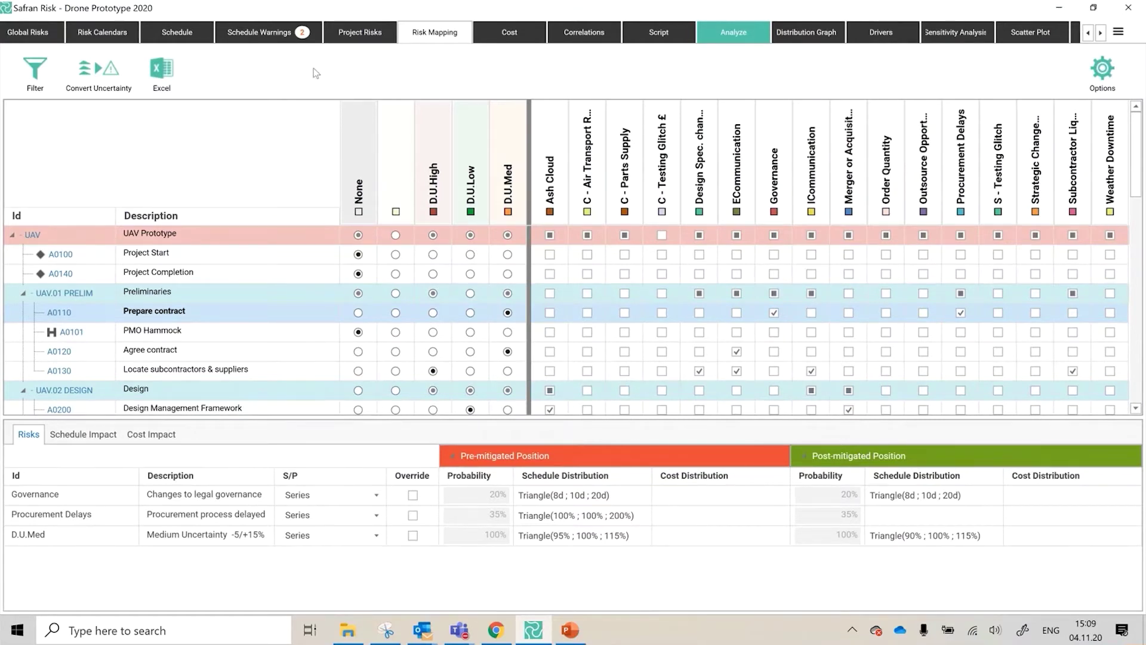
Step: Open the list of schedule warnings for the drone prototype project
{"action": "left_click", "coordinate": [246, 39]}
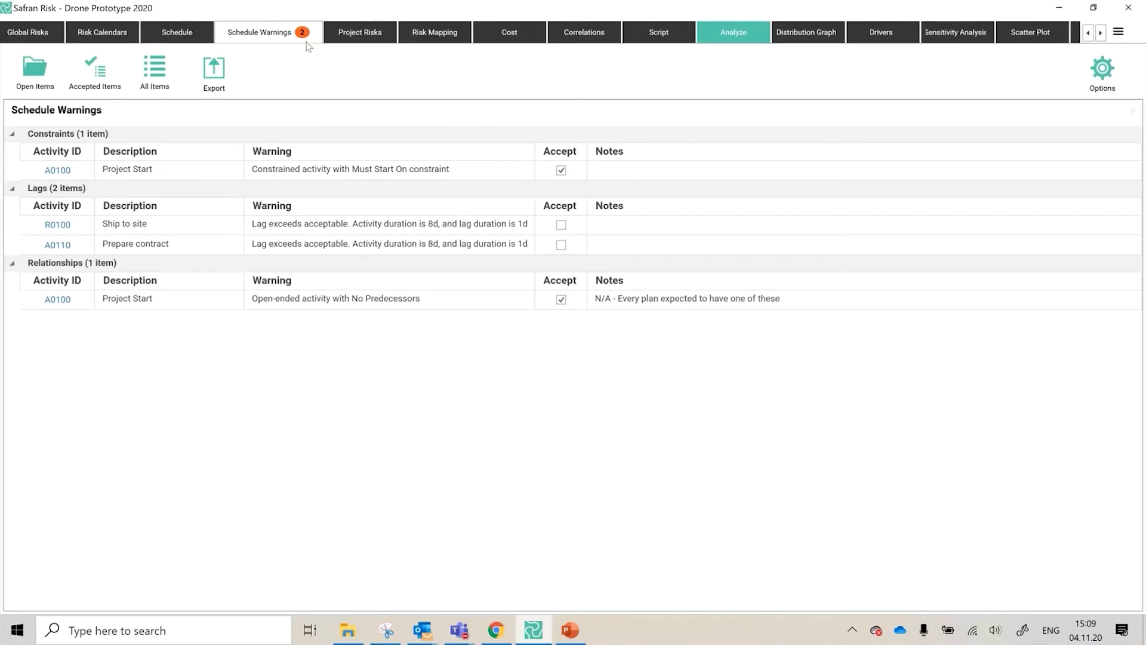
Step: Try an accepted lag percentage of 20 in the schedule warning options, restore it to 10 and close the options
{"action": "left_click", "coordinate": [1103, 70]}
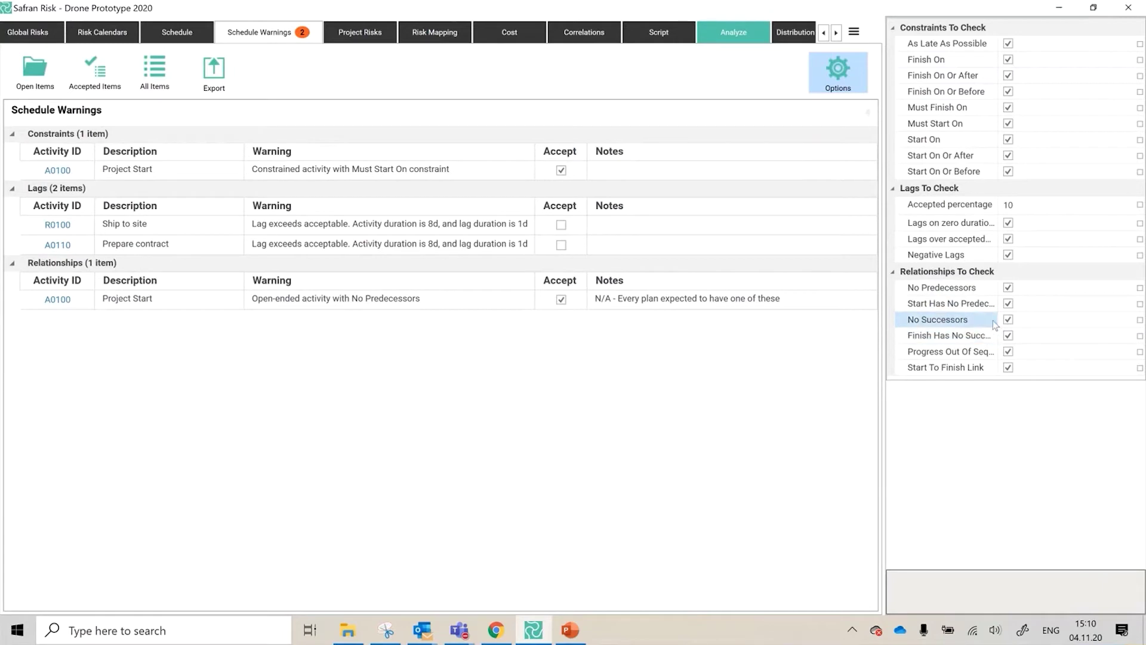
{"action": "left_click", "coordinate": [990, 204]}
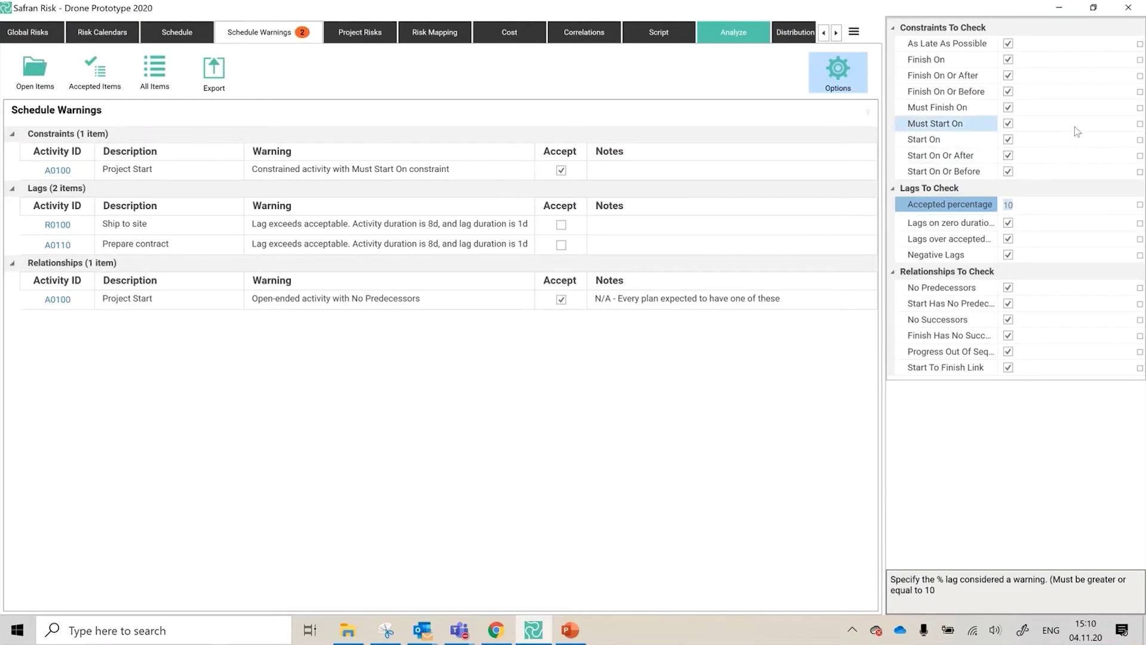
{"action": "type", "text": "20"}
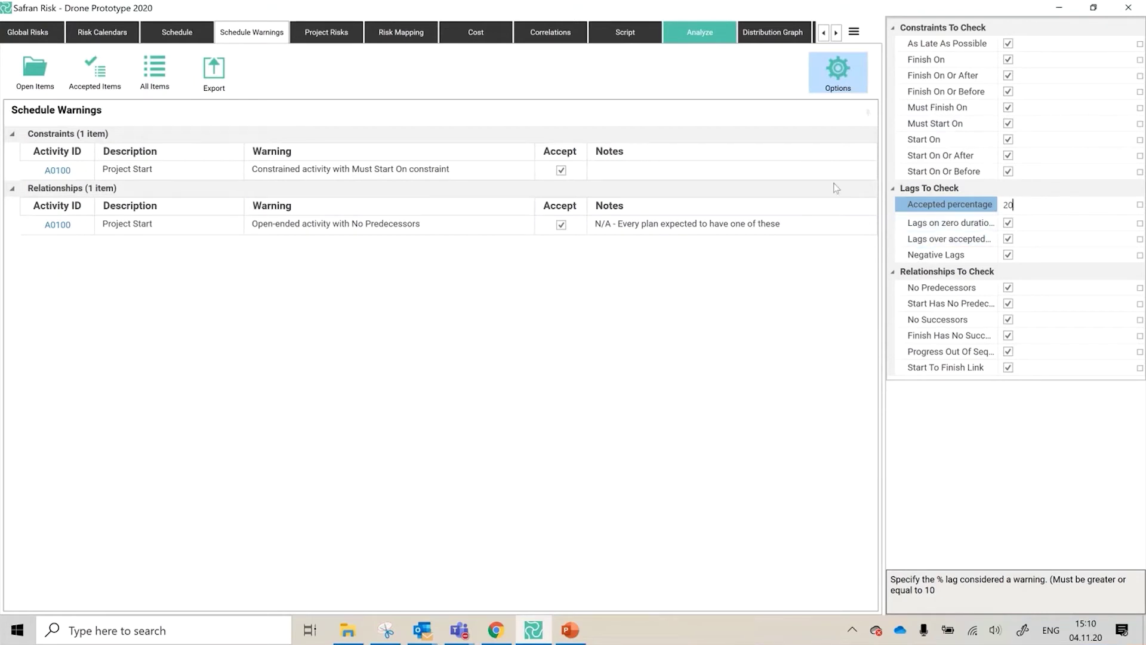
{"action": "left_click", "coordinate": [1064, 199]}
{"action": "key", "text": "BackSpace"}
{"action": "type", "text": "10"}
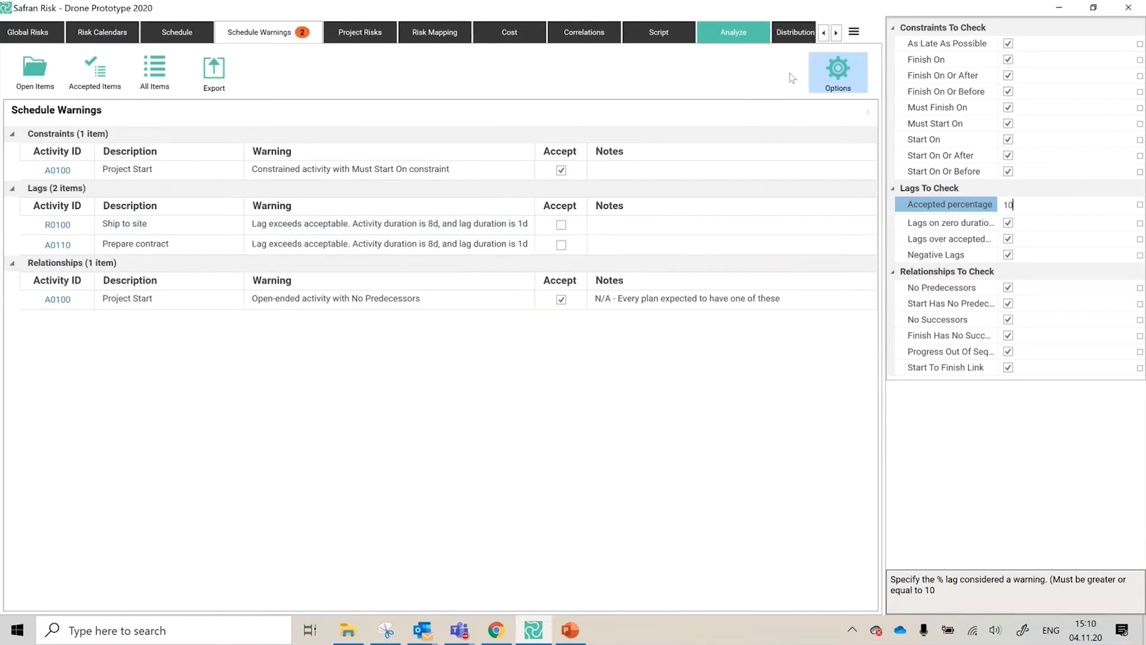
{"action": "left_click", "coordinate": [830, 73]}
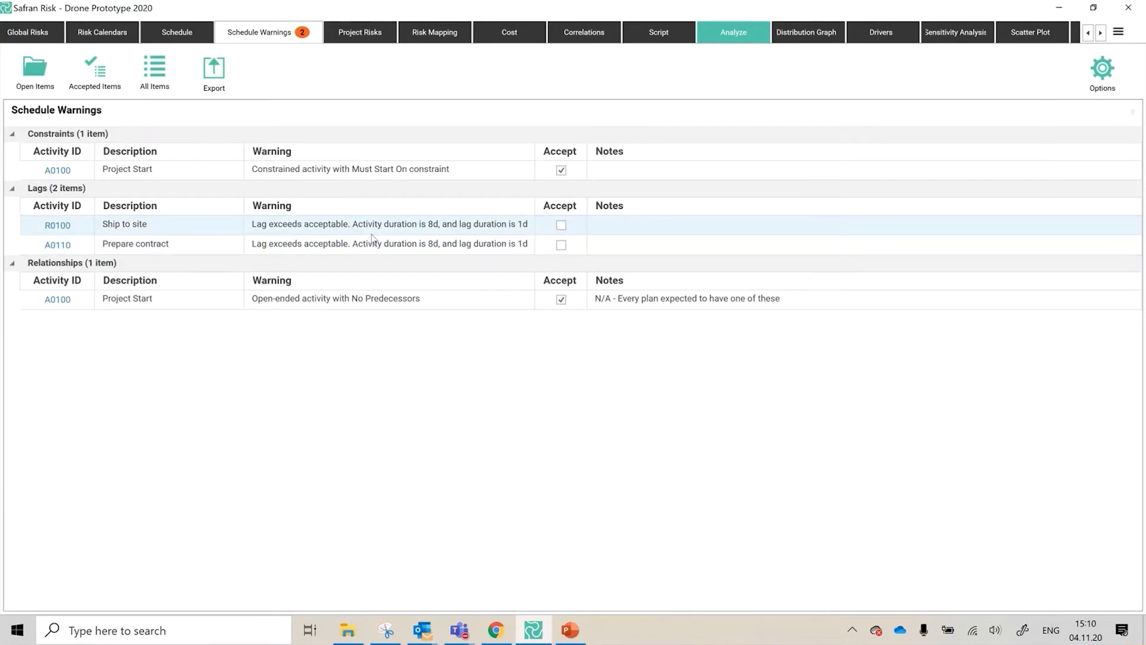
Step: Try entering a placeholder note on the Ship to site lag warning and erase the text again
{"action": "left_click", "coordinate": [561, 224]}
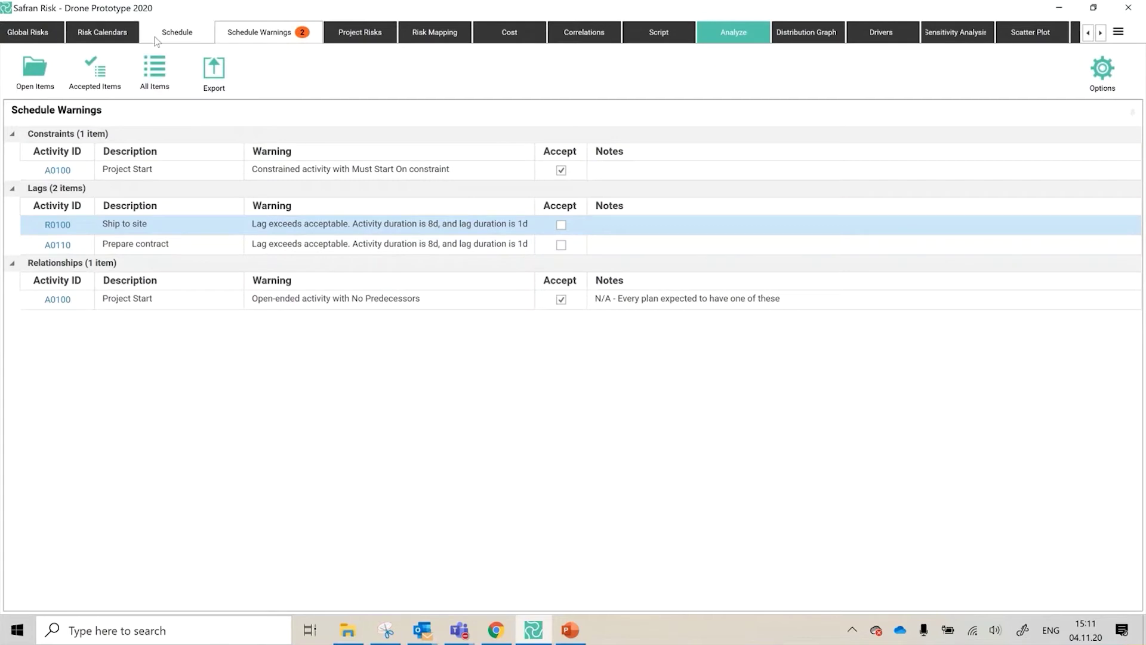
{"action": "left_click", "coordinate": [609, 227]}
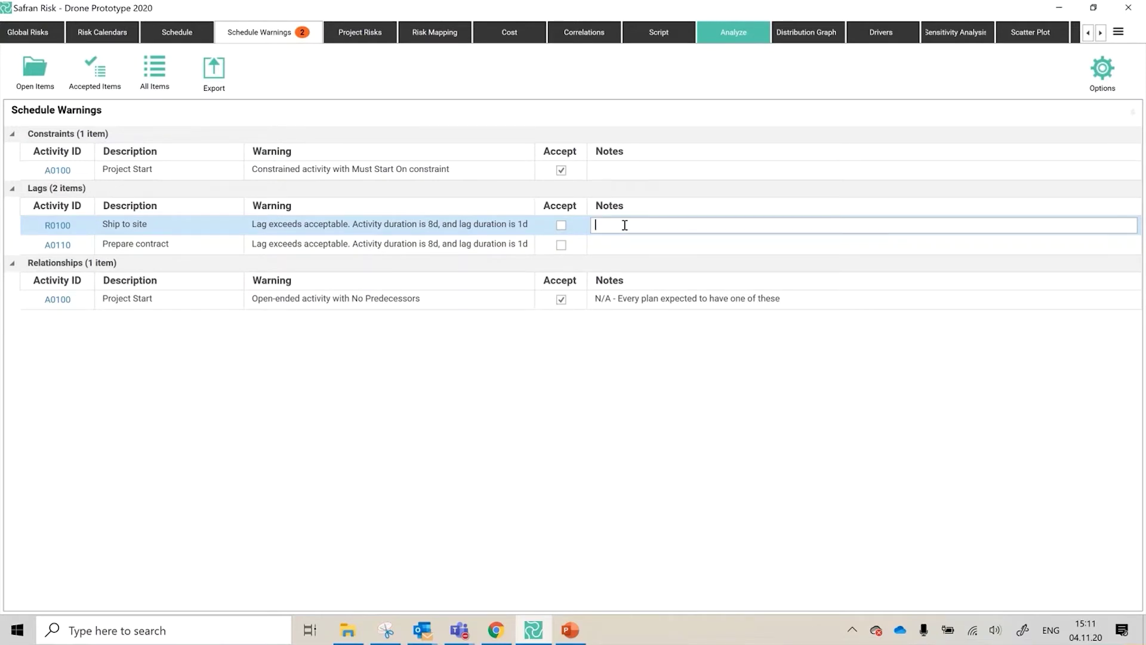
{"action": "type", "text": "gjsd;lkgjsdl;rgjl;kdsjhglk;sdhjlk;"}
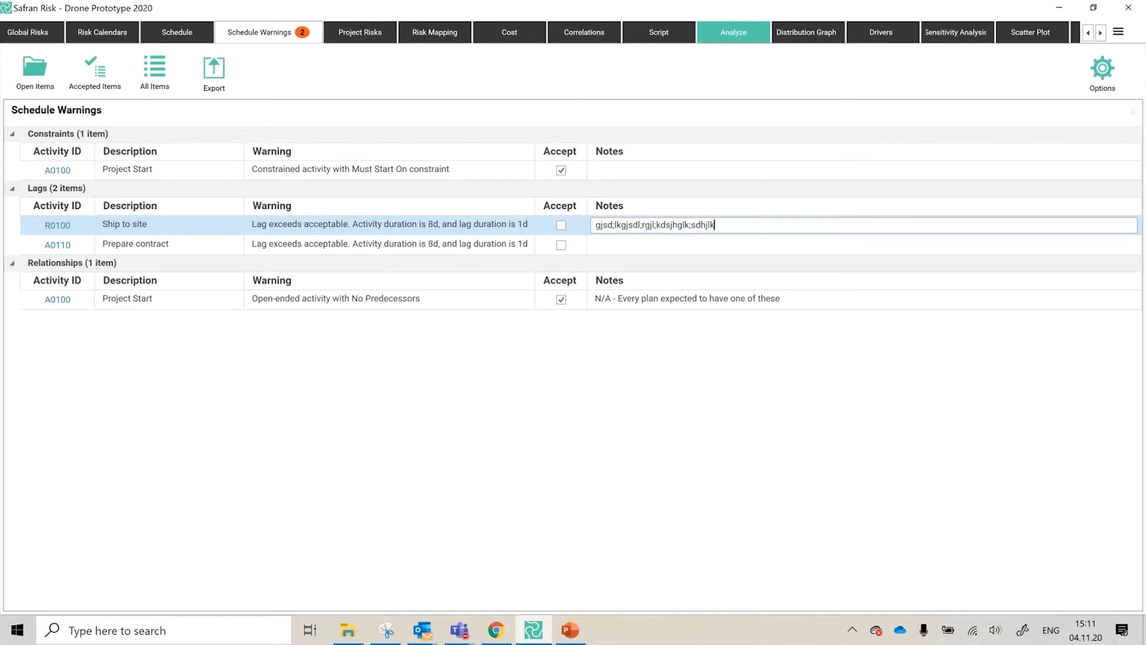
{"action": "key", "text": "BackSpace"}
{"action": "key", "text": "BackSpace"}
{"action": "key", "text": "BackSpace"}
{"action": "key", "text": "BackSpace"}
{"action": "key", "text": "BackSpace"}
{"action": "key", "text": "BackSpace"}
{"action": "key", "text": "BackSpace"}
{"action": "key", "text": "BackSpace"}
{"action": "key", "text": "BackSpace"}
{"action": "key", "text": "BackSpace"}
{"action": "key", "text": "BackSpace"}
{"action": "key", "text": "BackSpace"}
{"action": "key", "text": "BackSpace"}
{"action": "key", "text": "BackSpace"}
{"action": "key", "text": "BackSpace"}
{"action": "key", "text": "BackSpace"}
{"action": "key", "text": "BackSpace"}
{"action": "key", "text": "BackSpace"}
{"action": "key", "text": "BackSpace"}
{"action": "key", "text": "BackSpace"}
{"action": "key", "text": "BackSpace"}
{"action": "key", "text": "BackSpace"}
{"action": "key", "text": "BackSpace"}
{"action": "key", "text": "BackSpace"}
{"action": "key", "text": "BackSpace"}
{"action": "key", "text": "BackSpace"}
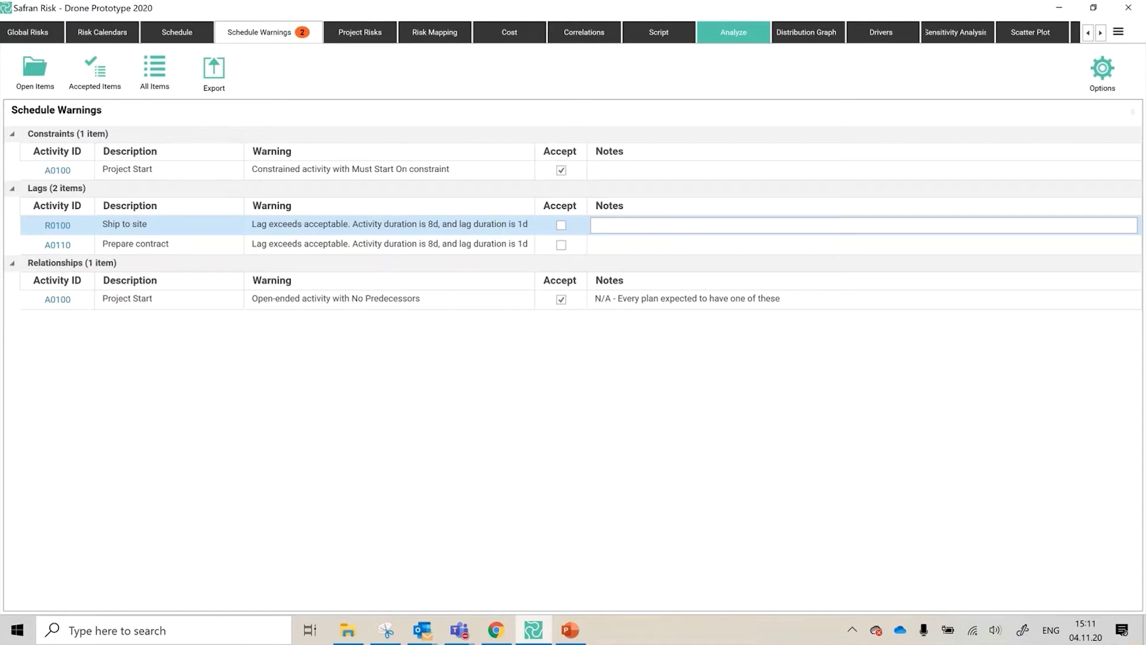
Step: Look at the export formats offered for the schedule warnings and dismiss them without exporting
{"action": "left_click", "coordinate": [227, 75]}
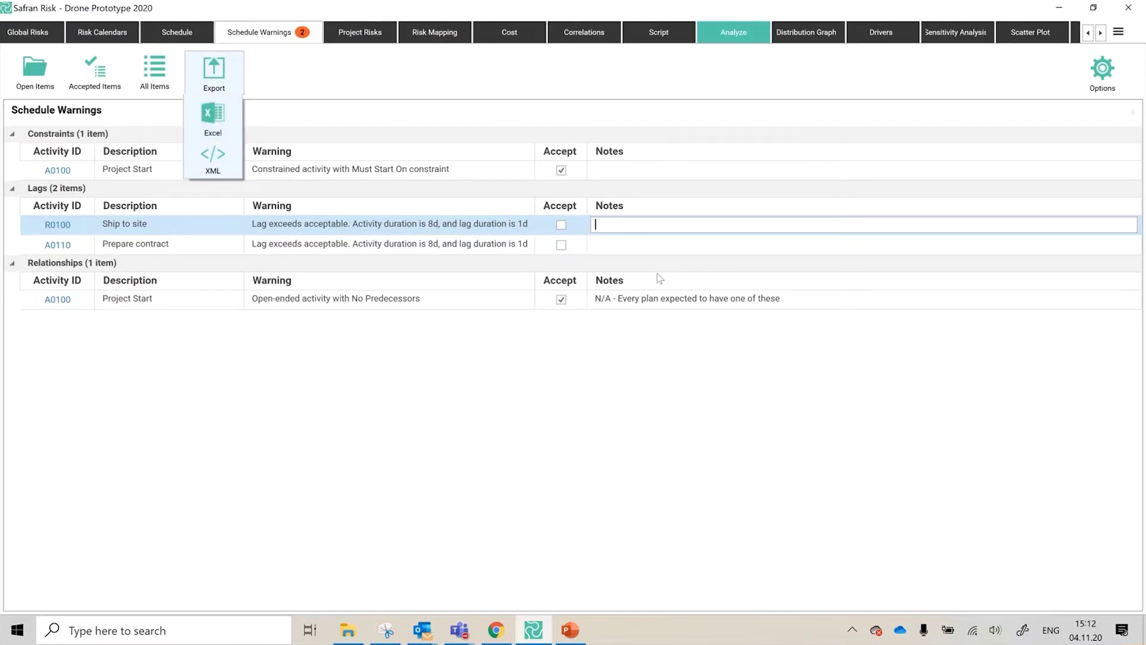
{"action": "left_click", "coordinate": [676, 383]}
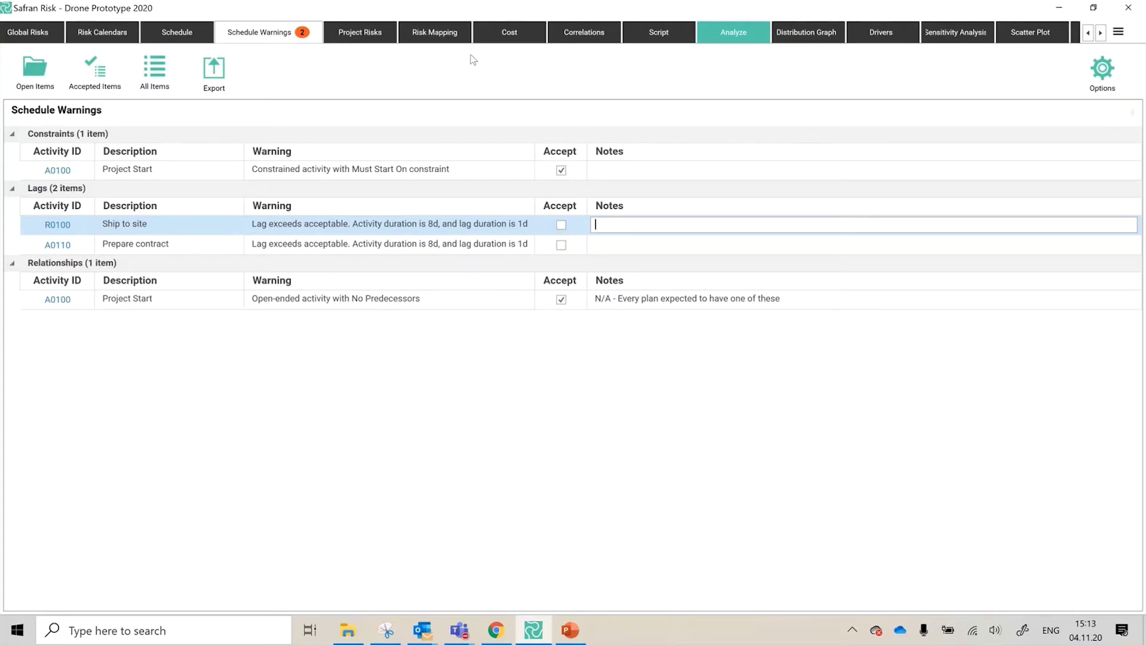
Step: Switch to the PowerPoint training deck and present the Cost Risk Modelling Methods (INPUTS) slide full screen
{"action": "left_click", "coordinate": [572, 630]}
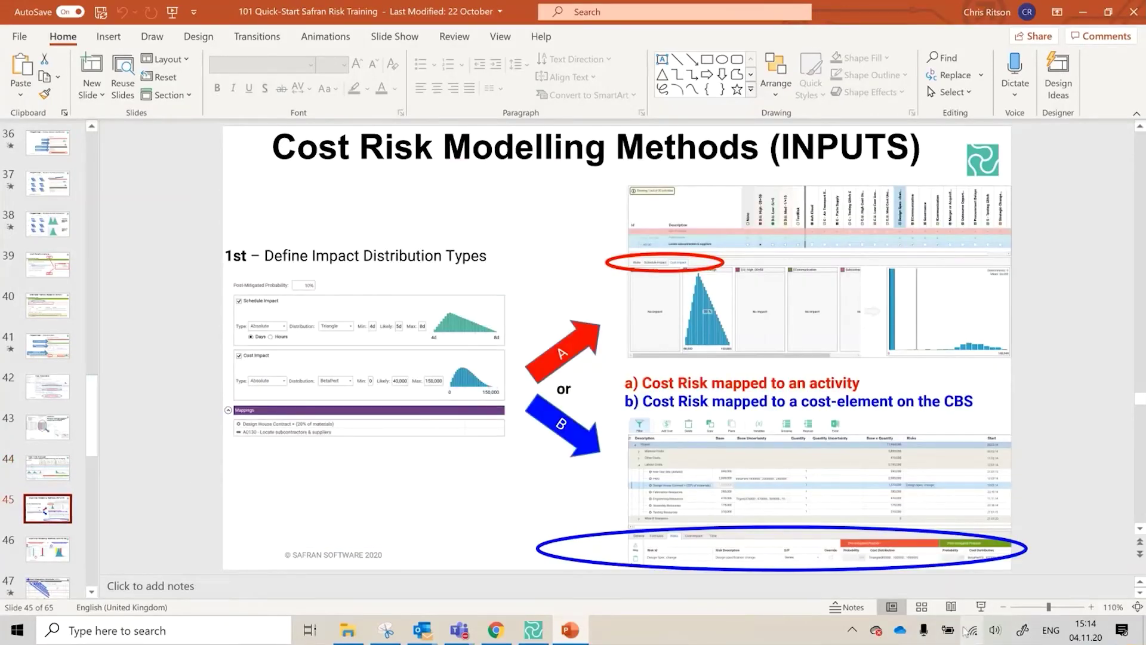
{"action": "left_click", "coordinate": [980, 607]}
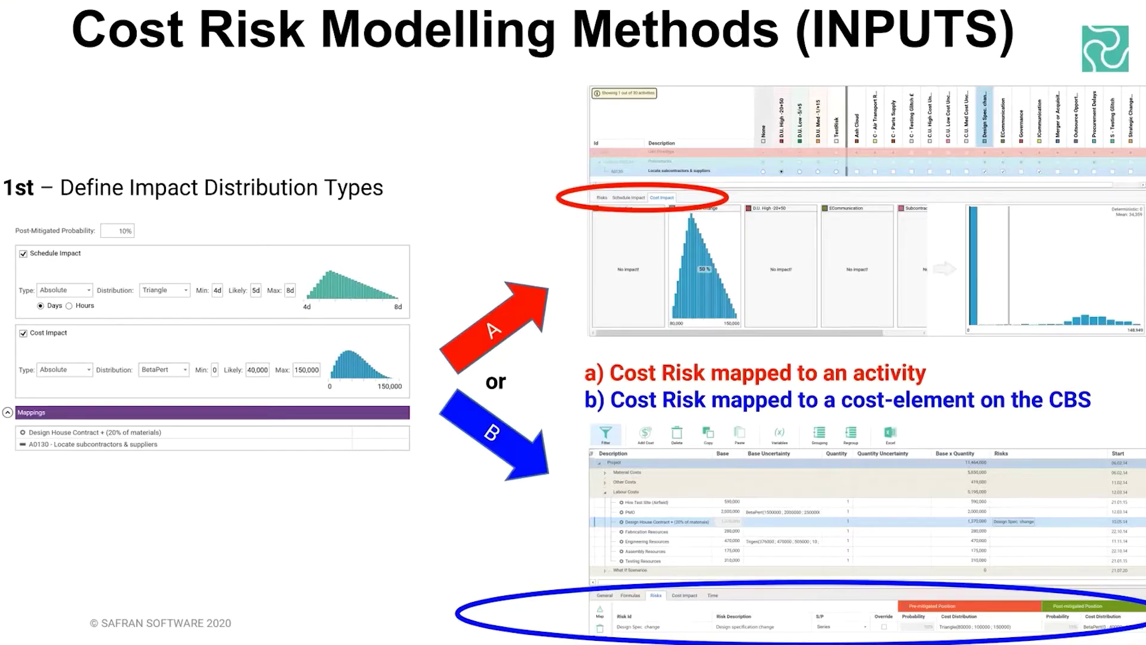